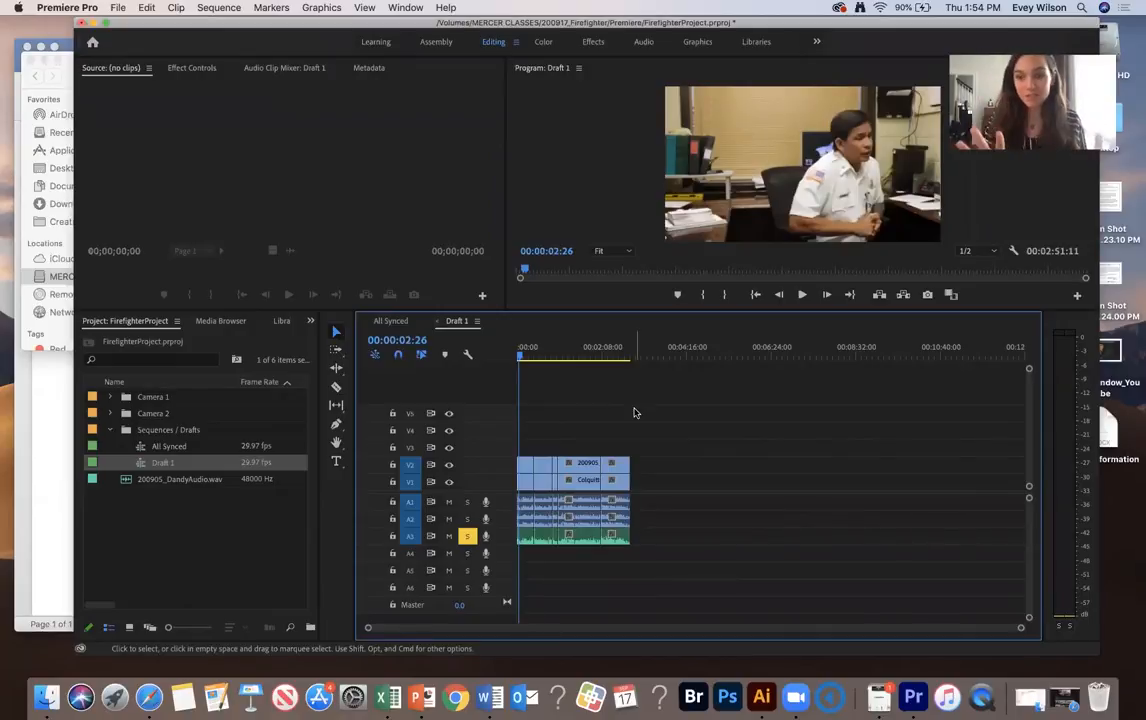
Unsolo audio track A3 and play the sequence from about 00:00:38 to hear all three audio tracks together
left_click(508, 352)
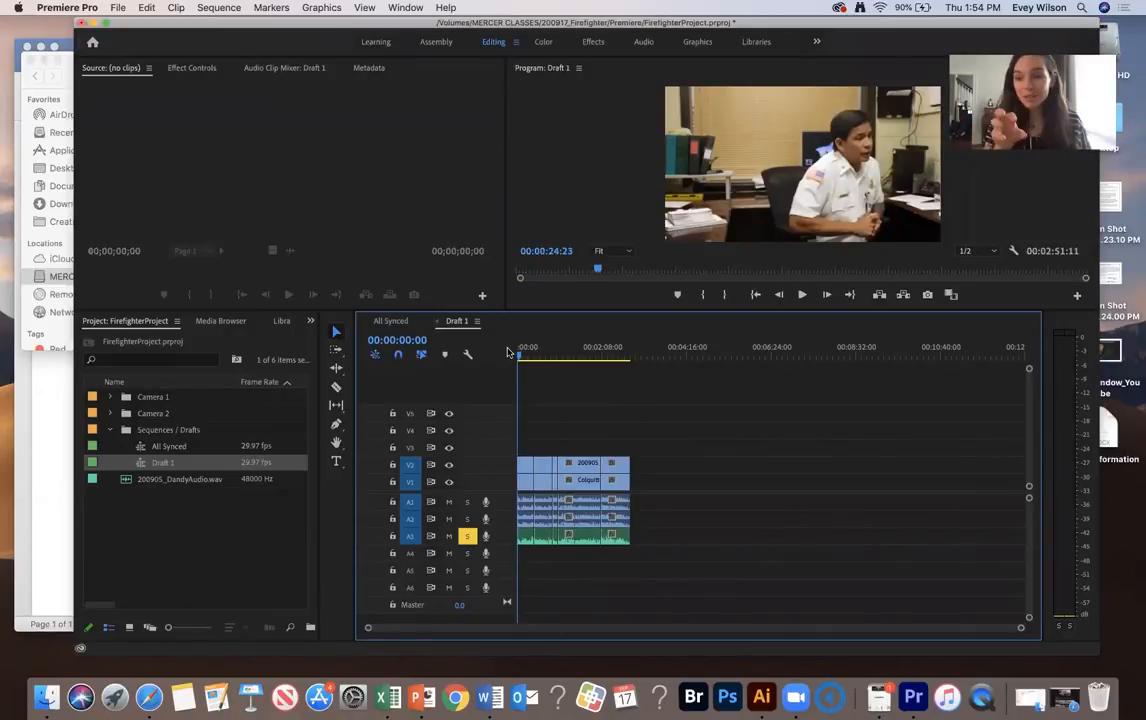
left_click_drag(518, 354, 541, 354)
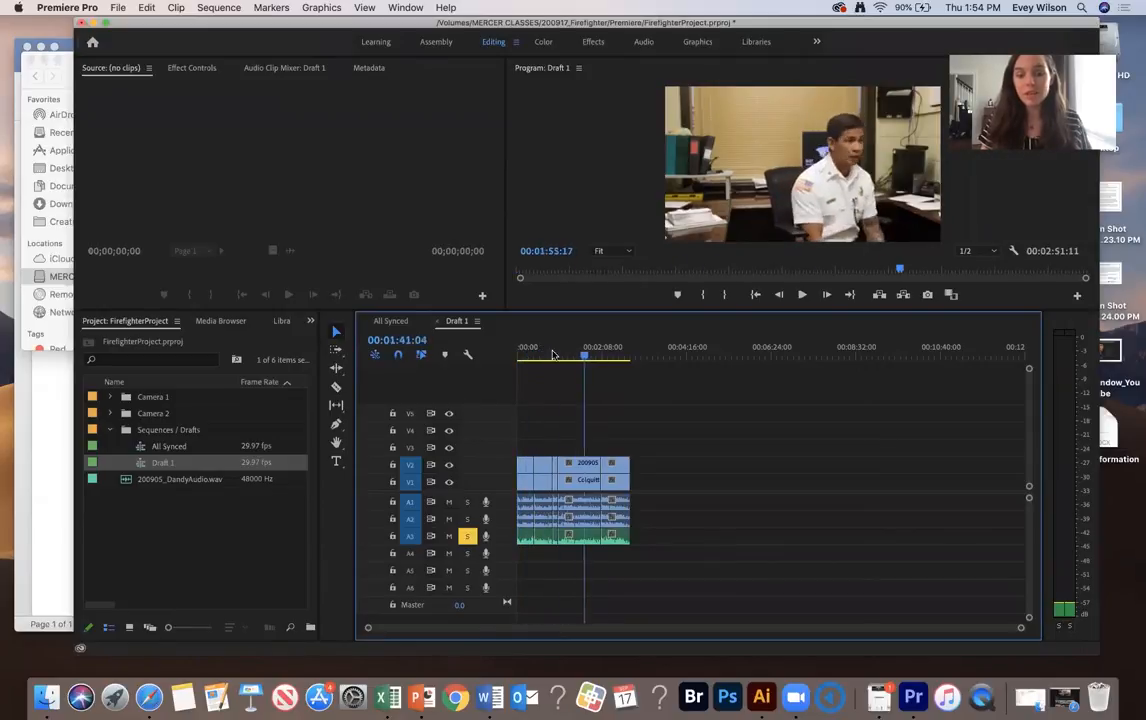
left_click(467, 535)
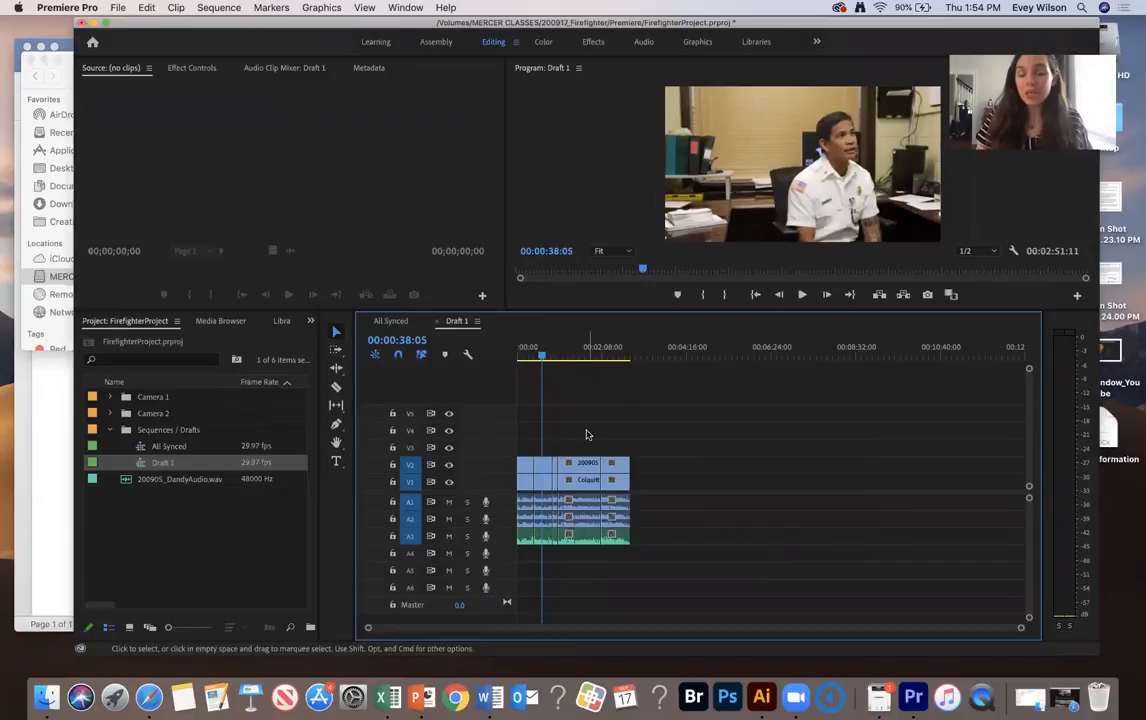
key("space")
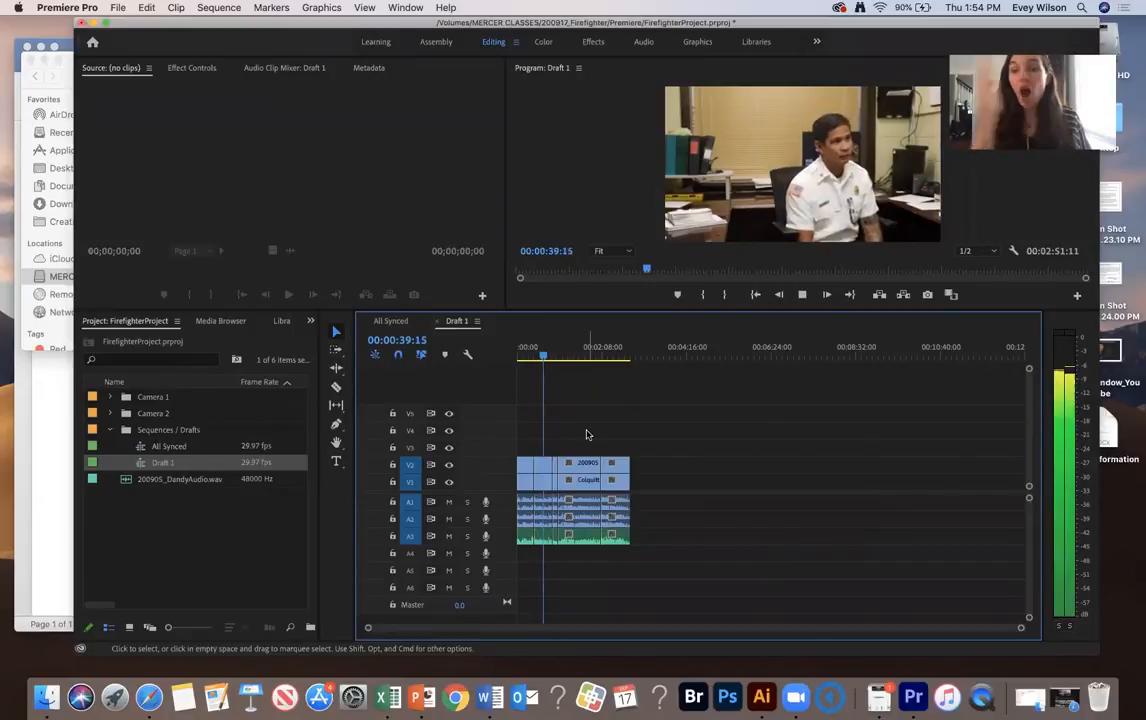
key("space")
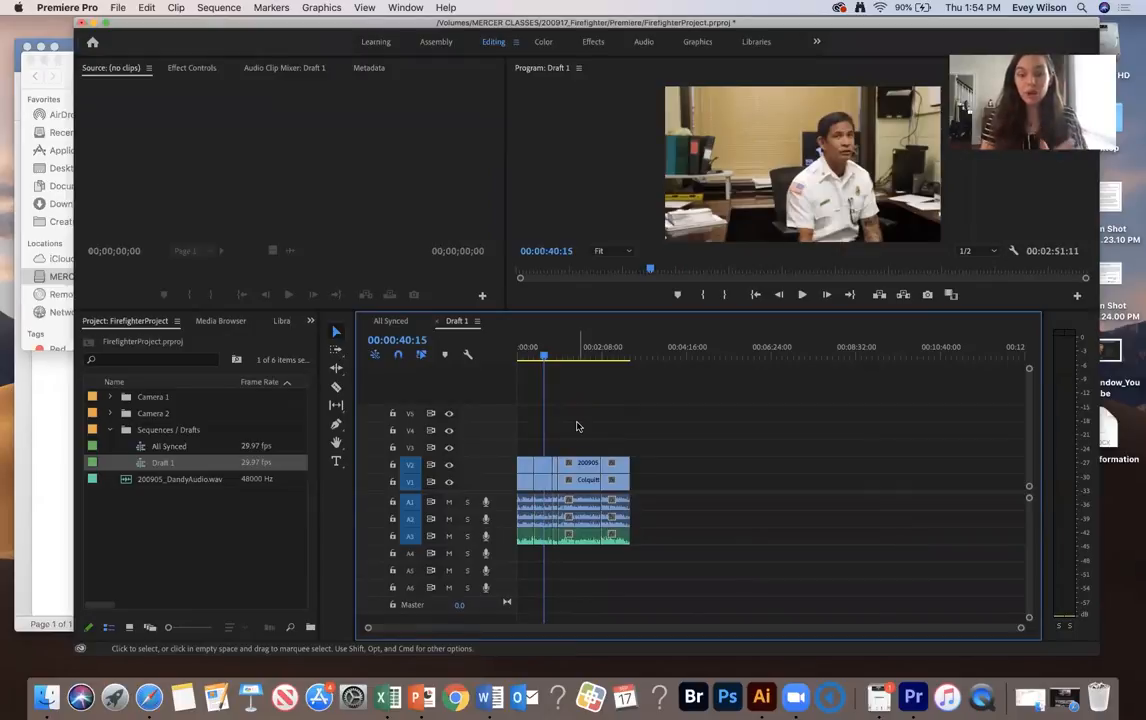
Solo audio track A3 and play the sequence from about 00:00:13 to hear only that track
left_click_drag(520, 351, 528, 351)
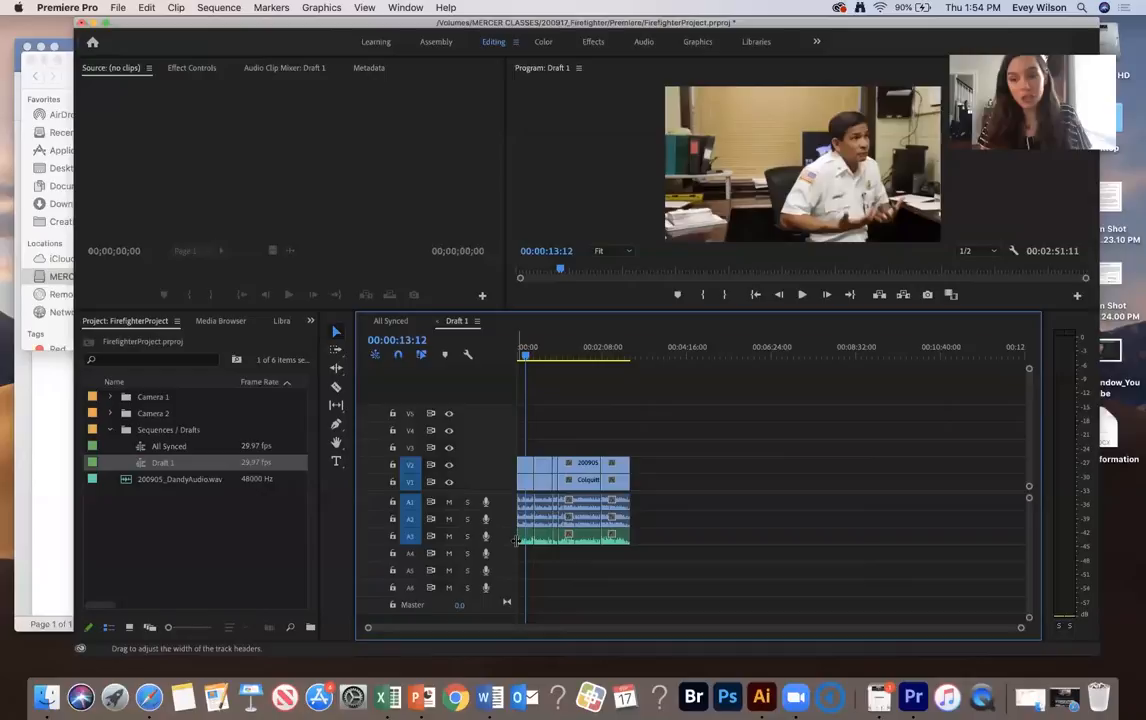
left_click(467, 536)
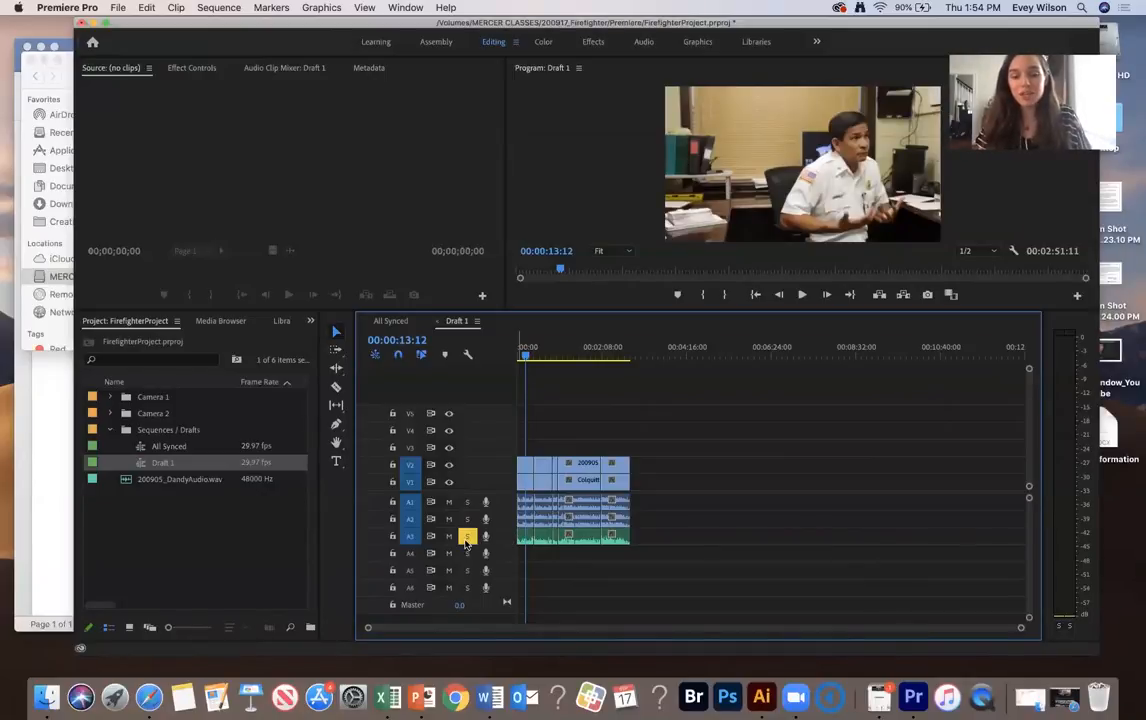
key("space")
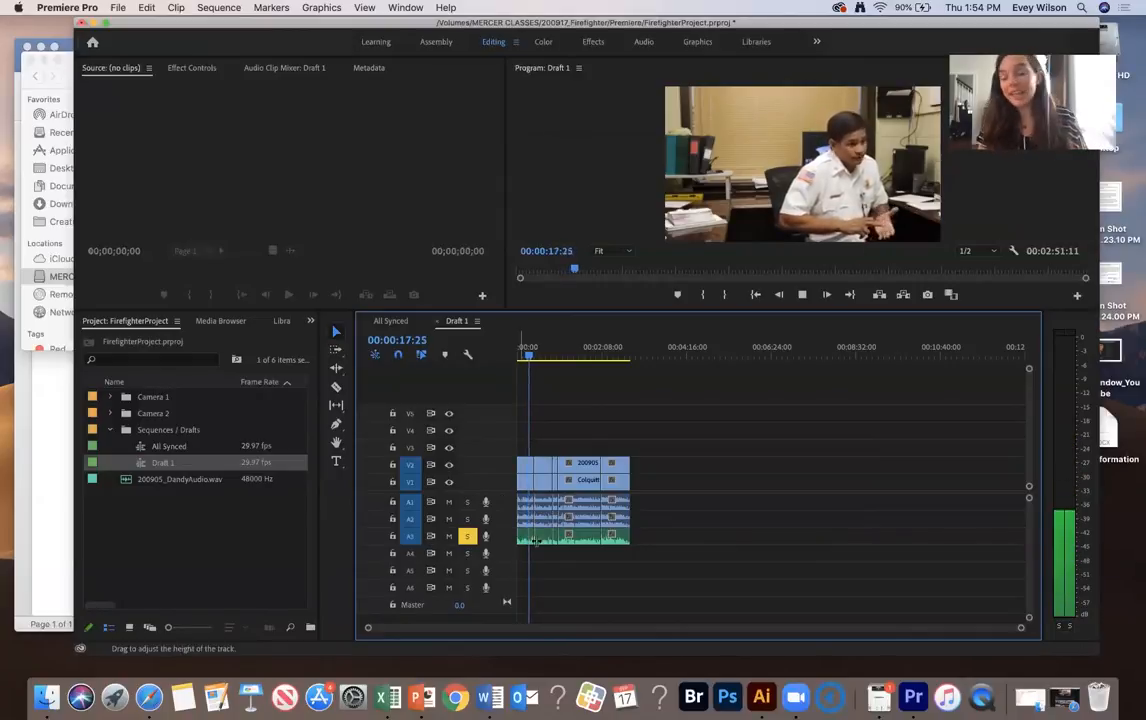
Unsolo audio track A3 and mute tracks A1 and A2 instead during playback, then stop playback
left_click(467, 538)
left_click(449, 502)
left_click(449, 519)
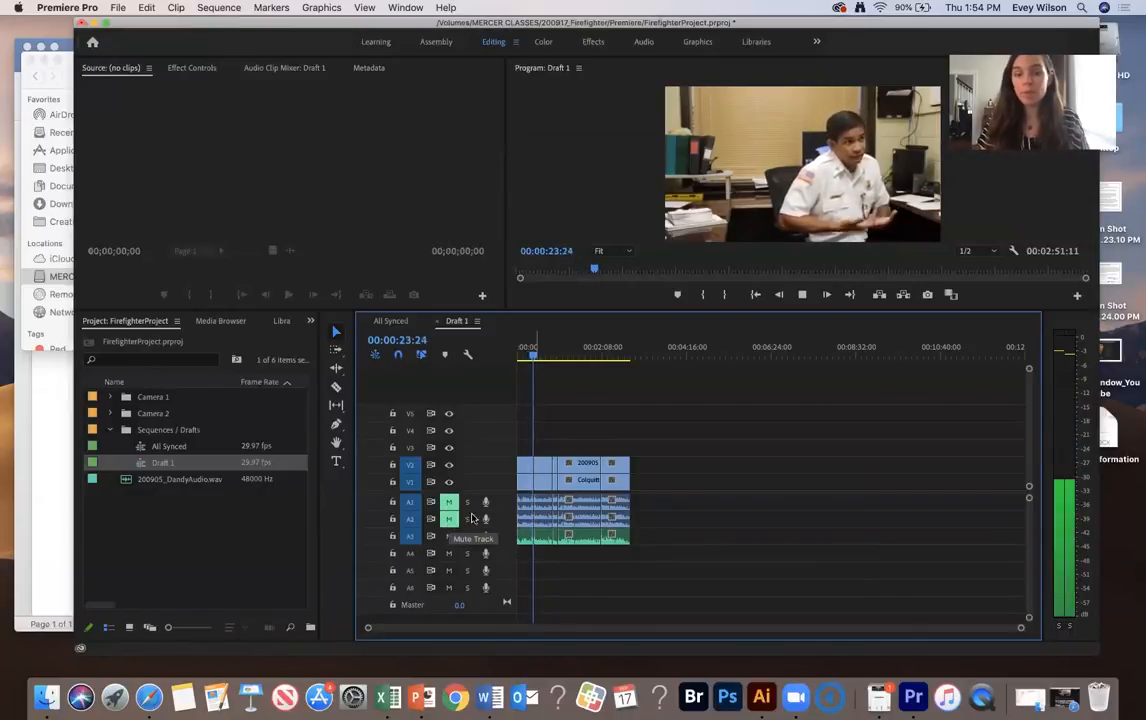
key("space")
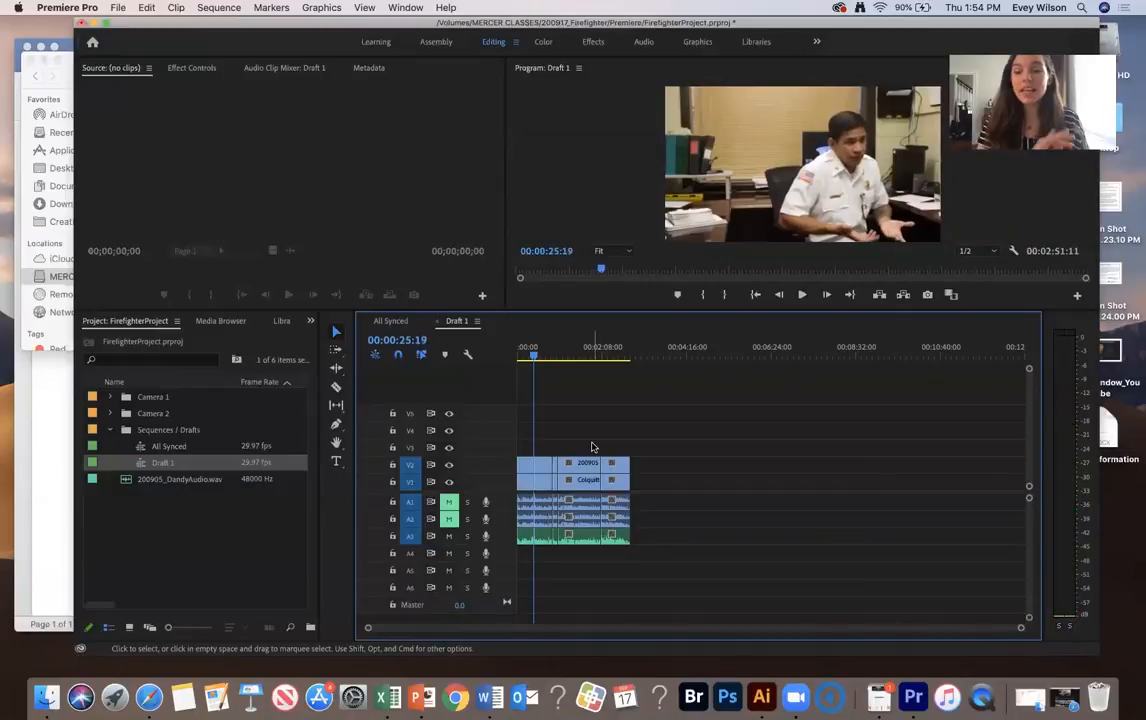
Play the sequence from about 00:00:09 to check the loudness of the A3 audio on the level meters
key("backslash")
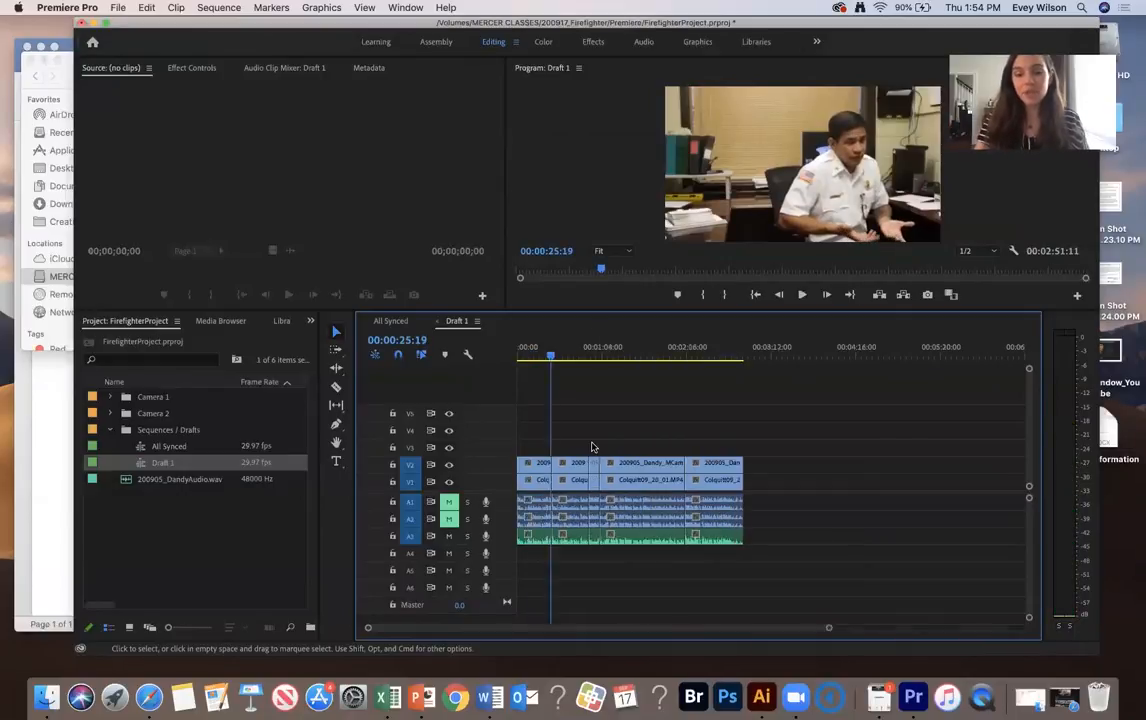
left_click_drag(851, 24, 801, 28)
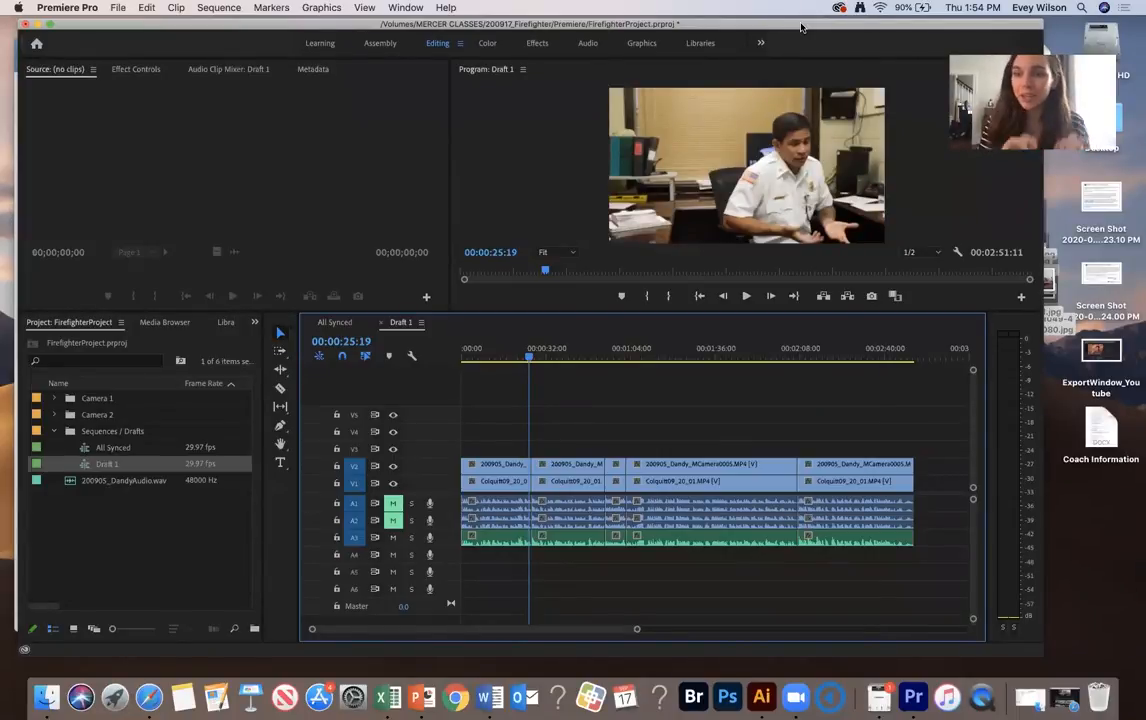
left_click(487, 355)
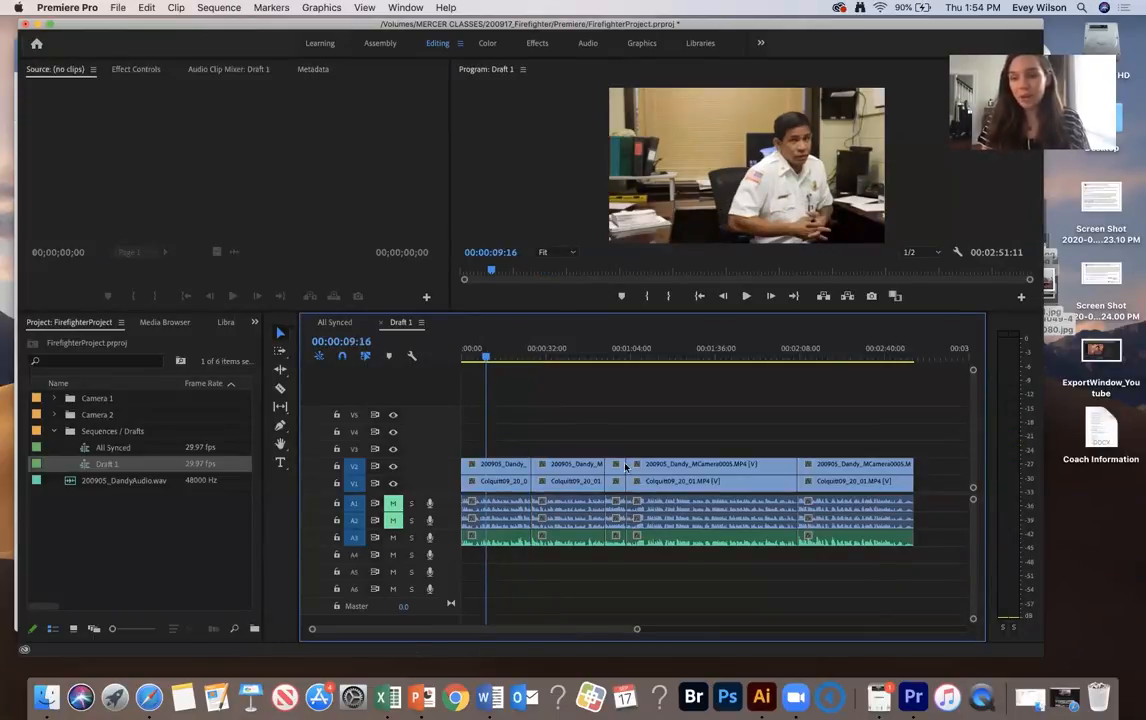
key("space")
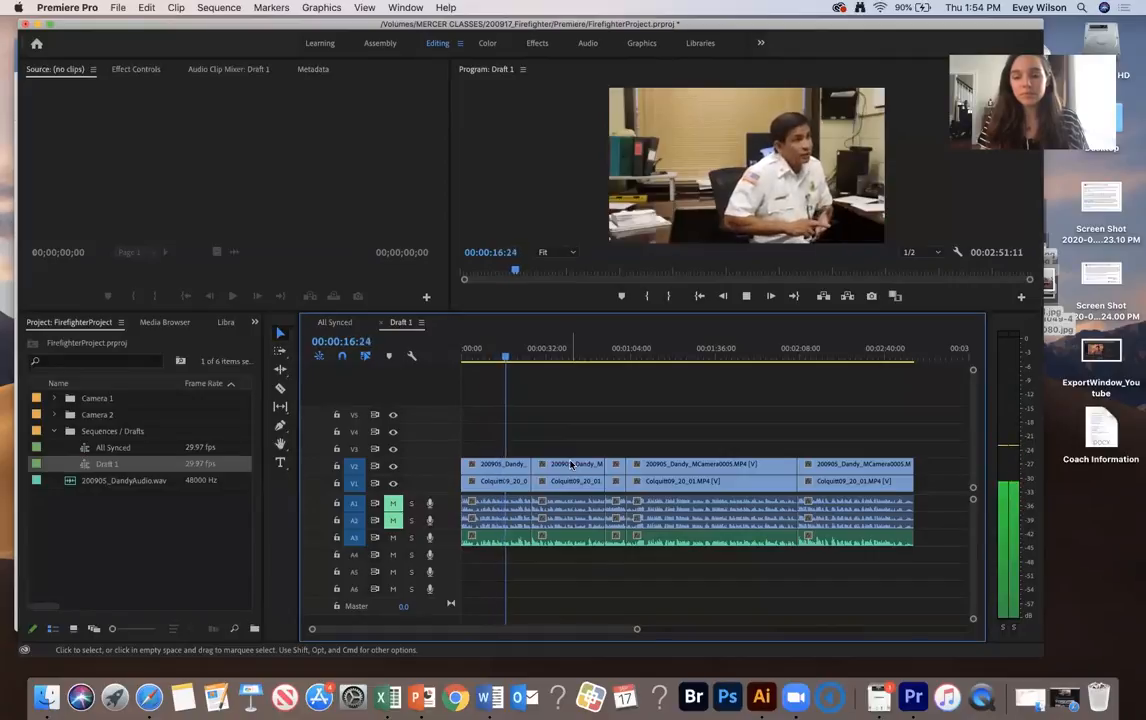
key("space")
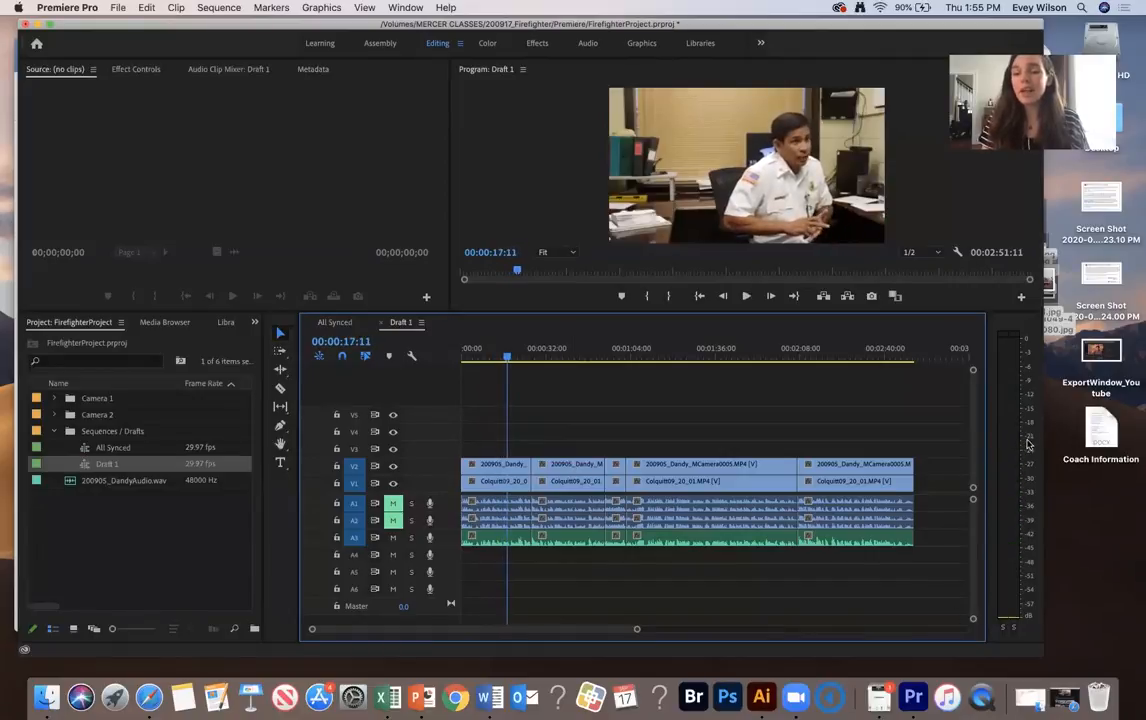
Unmute tracks A1 and A2, solo A3, and raise the gain of all A3 clips by 10 dB
left_click_drag(932, 585, 490, 545)
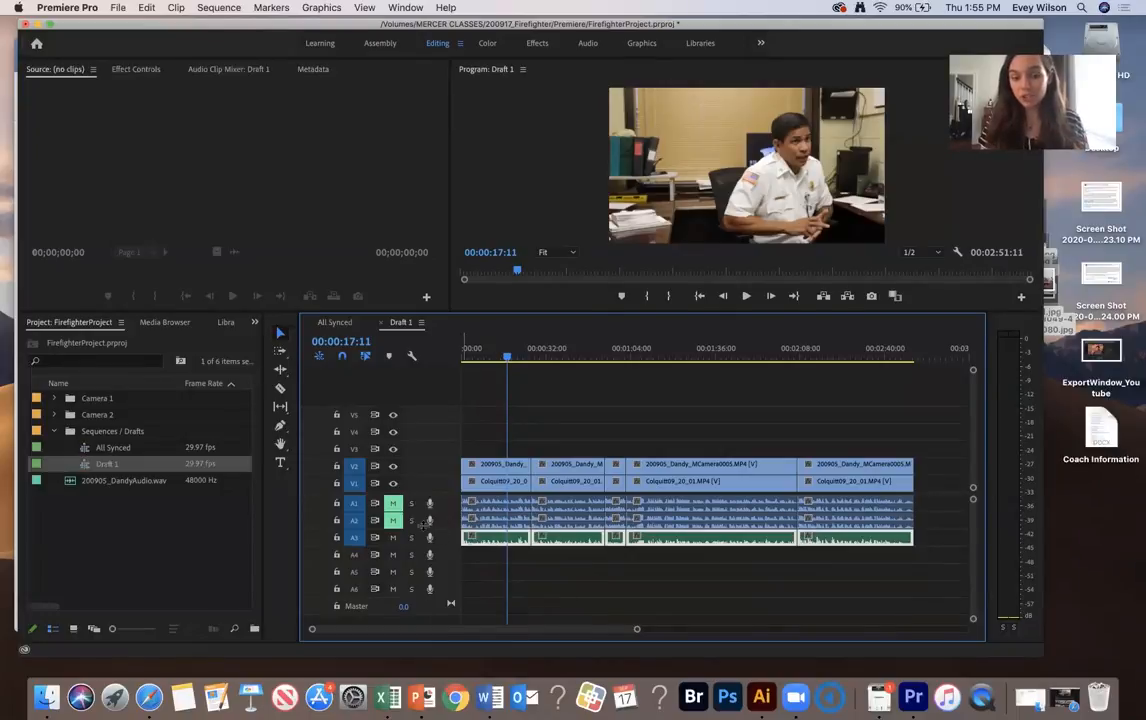
left_click(392, 520)
left_click(411, 537)
left_click(393, 504)
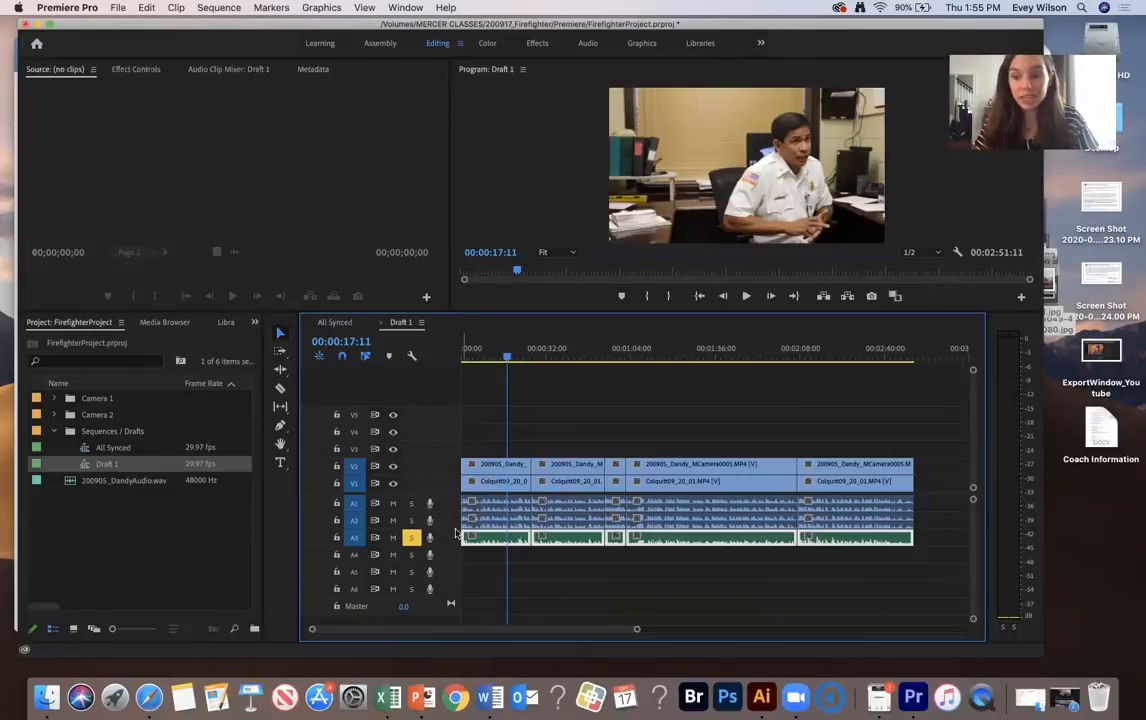
key("g")
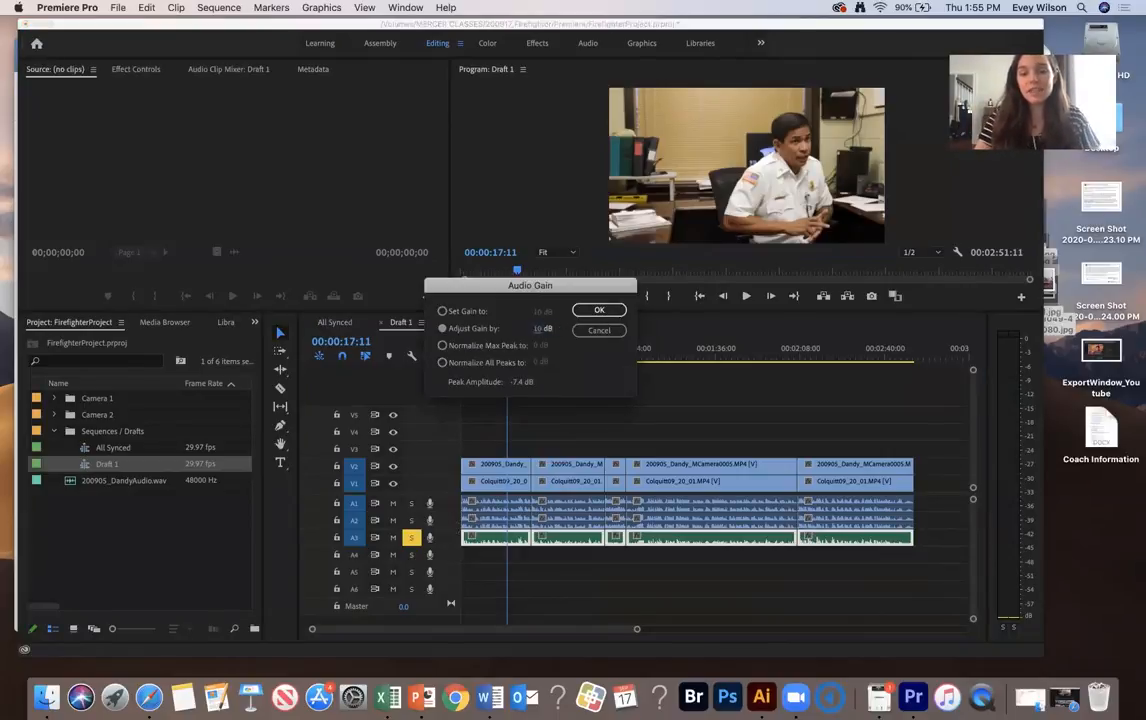
key("Return")
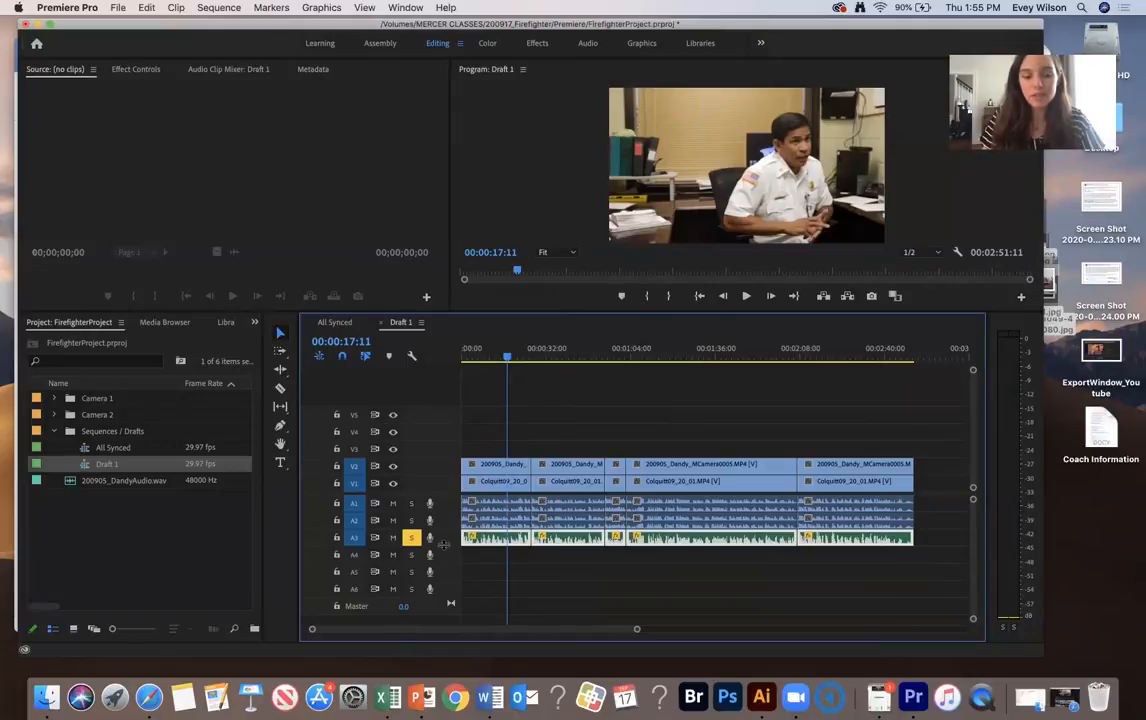
Increase the height of audio track A3 and play sections early and late in the sequence to check the boosted level
left_click_drag(449, 546, 449, 582)
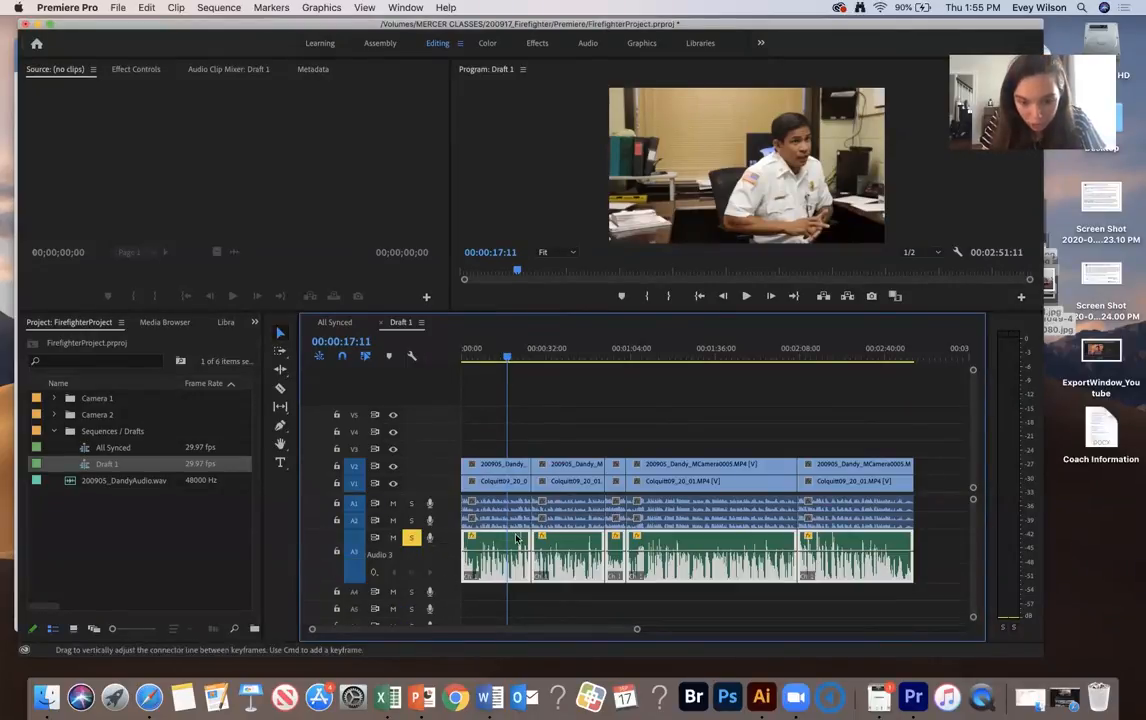
key("space")
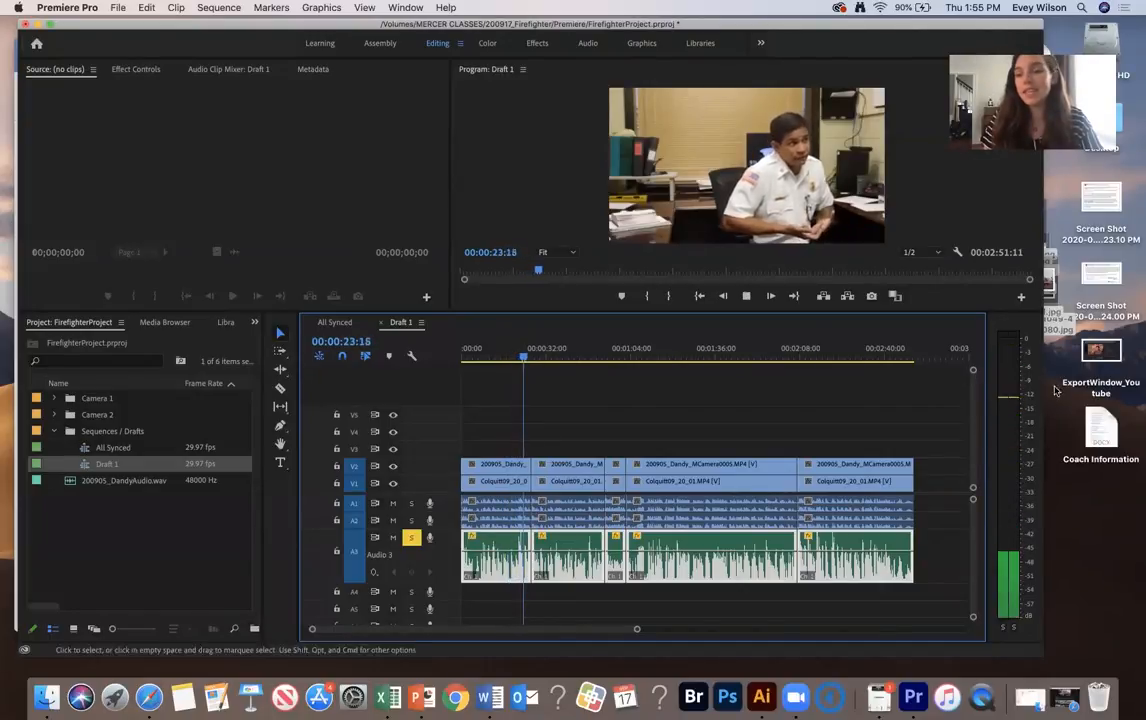
left_click(812, 350)
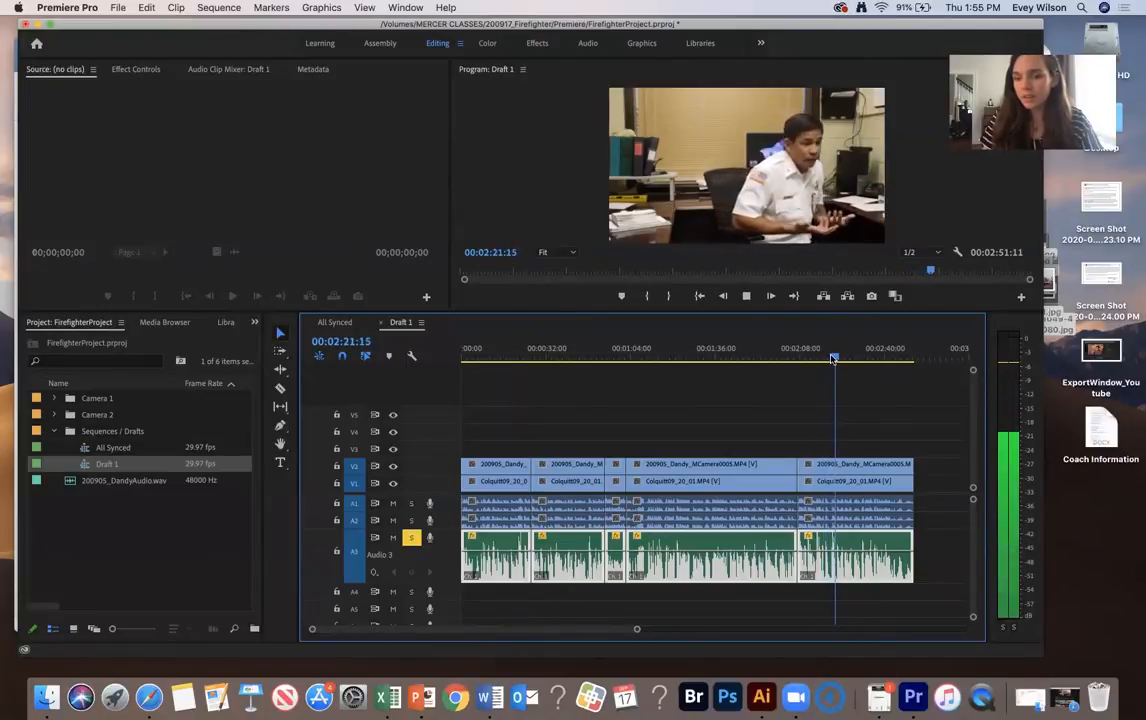
key("space")
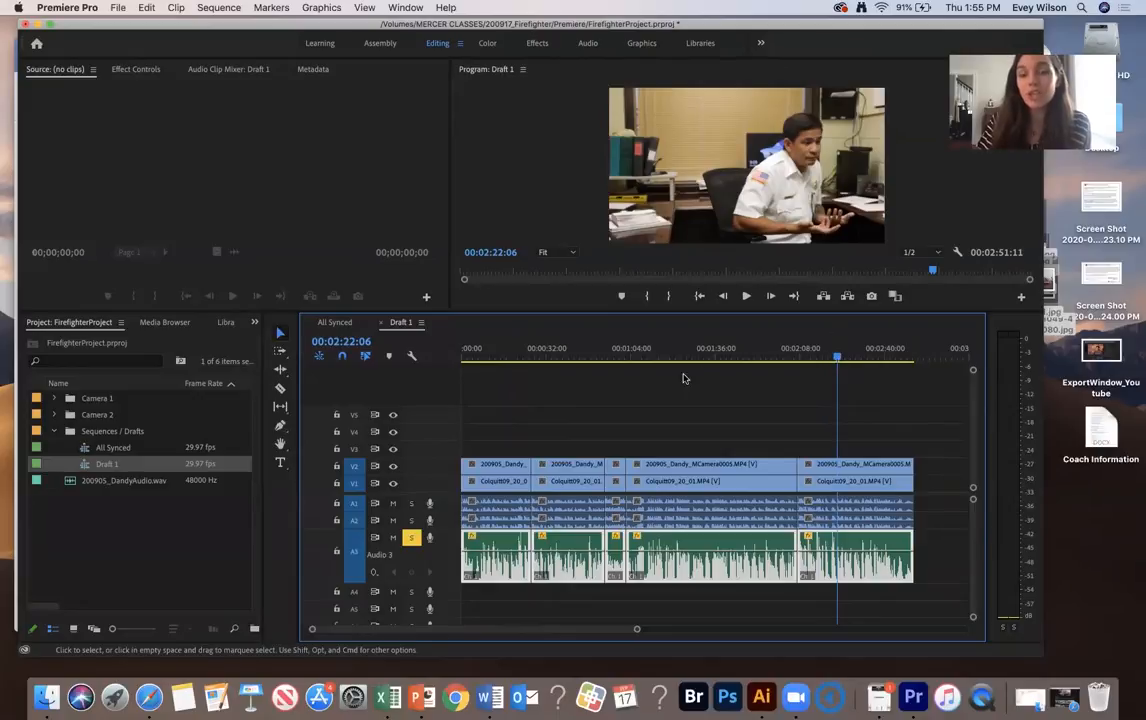
Examine the A3 waveform closely around the clip cut near 00:00:54
left_click(607, 357)
left_click_drag(607, 357, 605, 357)
key("equal")
key("equal")
key("equal")
key("equal")
key("equal")
key("equal")
left_click(789, 357)
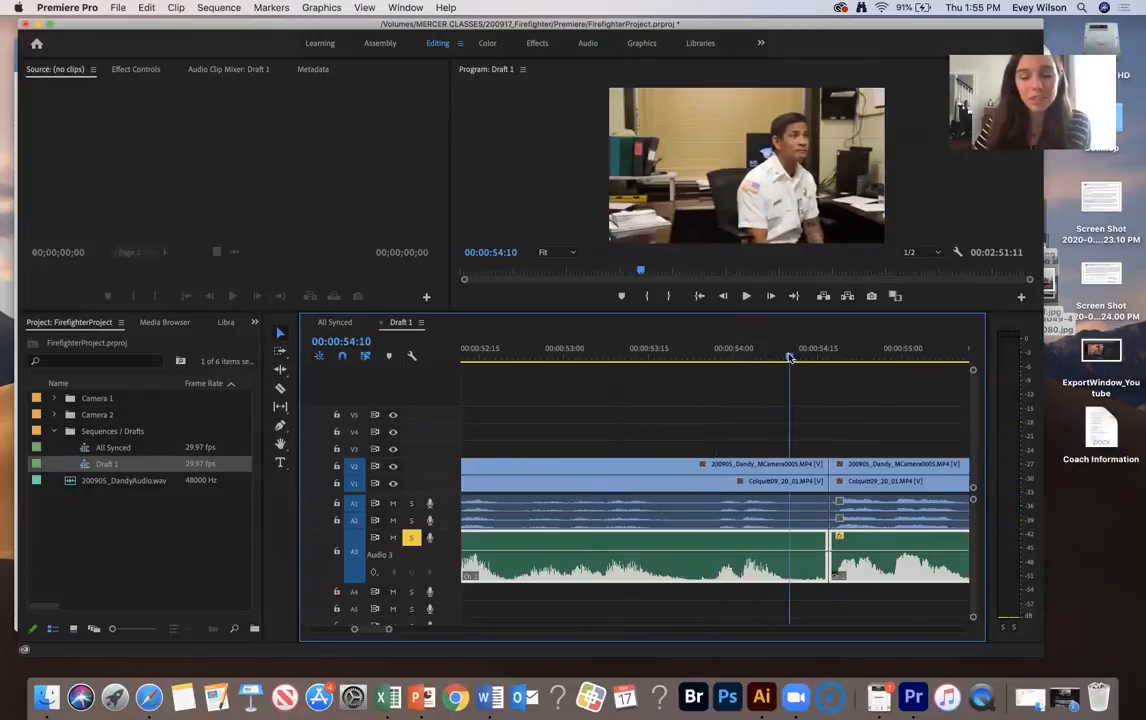
Play repeatedly across the A3 clip cut near 00:00:26:22 to hear how abrupt the audio change is
key("minus")
key("minus")
key("minus")
key("minus")
left_click(597, 357)
key("space")
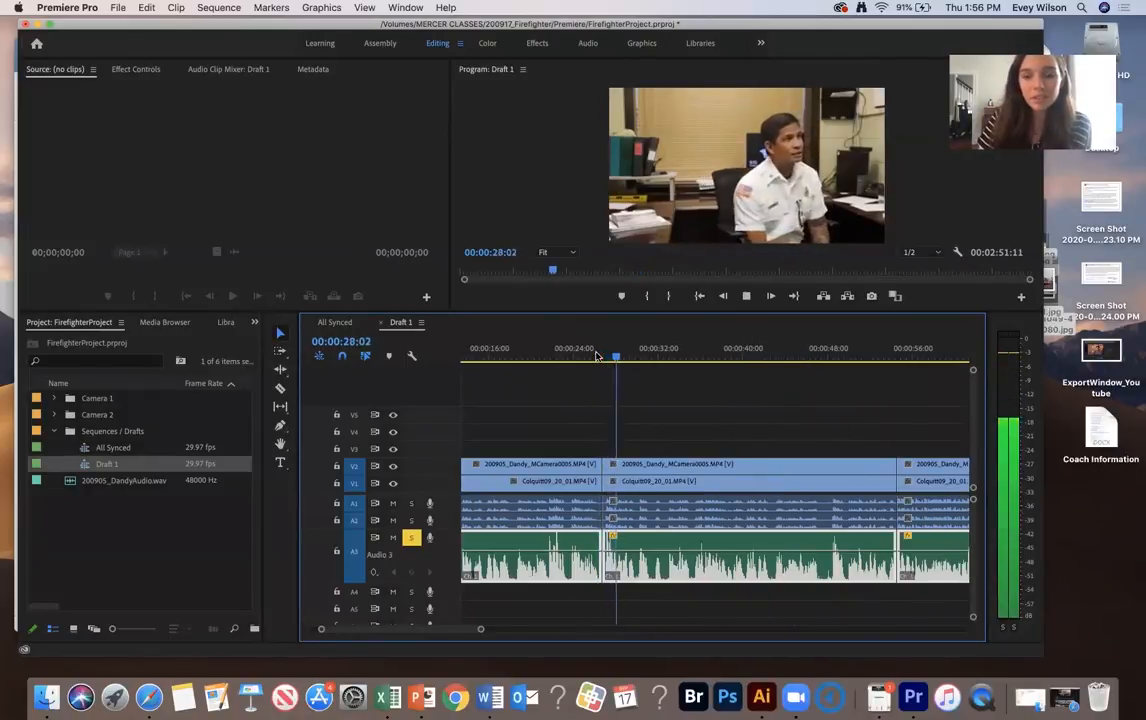
key("space")
key("equal")
key("equal")
key("equal")
left_click(557, 352)
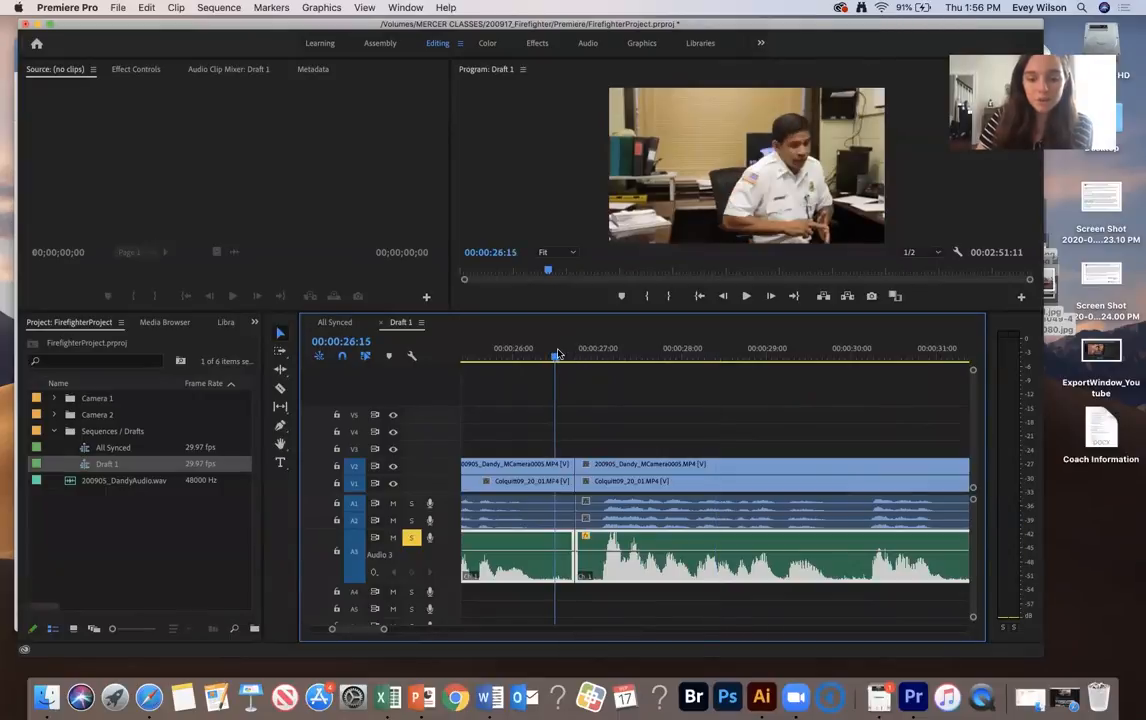
key("equal")
key("space")
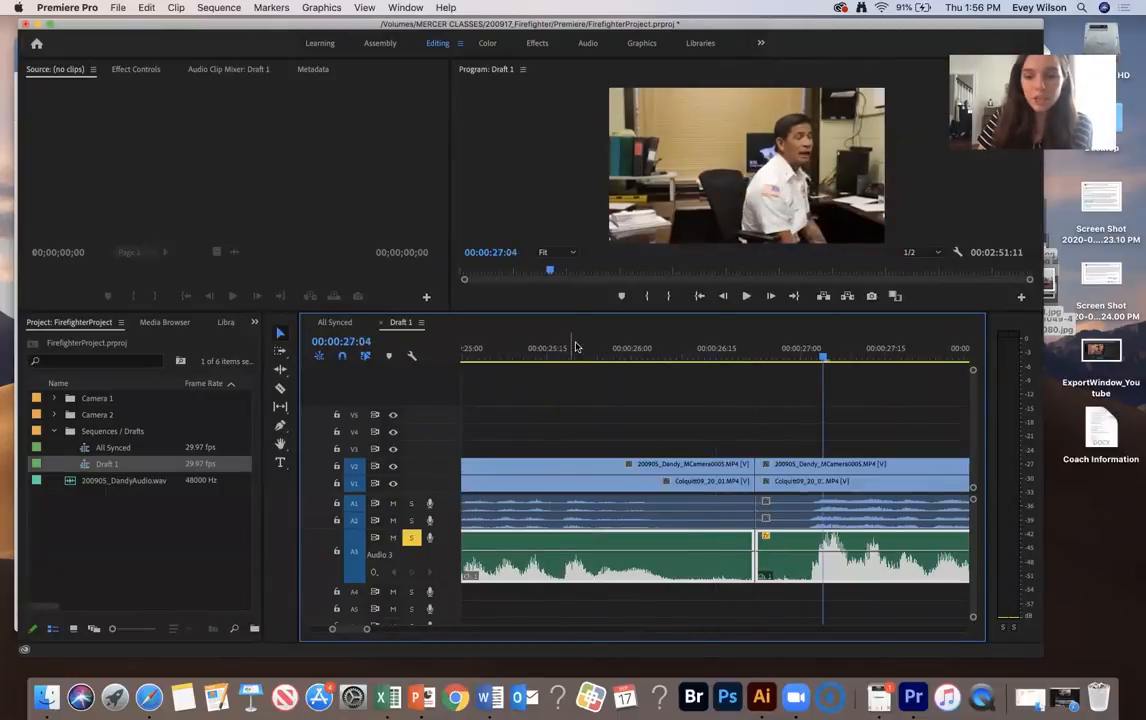
left_click(704, 352)
key("space")
left_click(714, 351)
key("space")
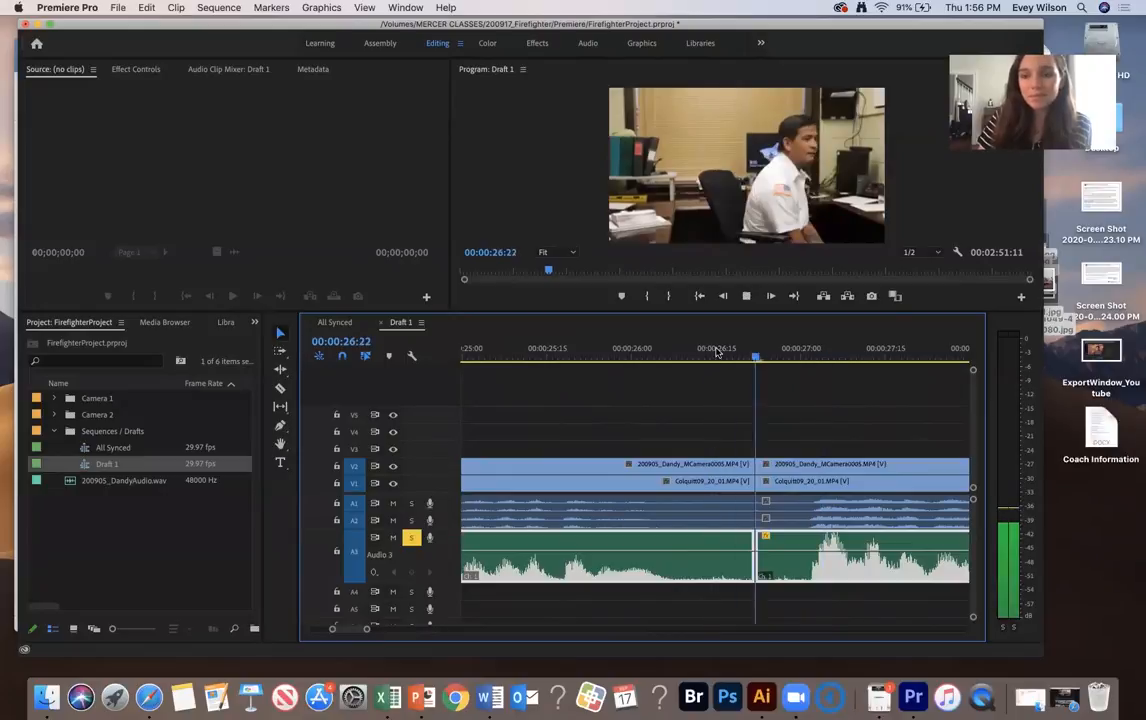
key("space")
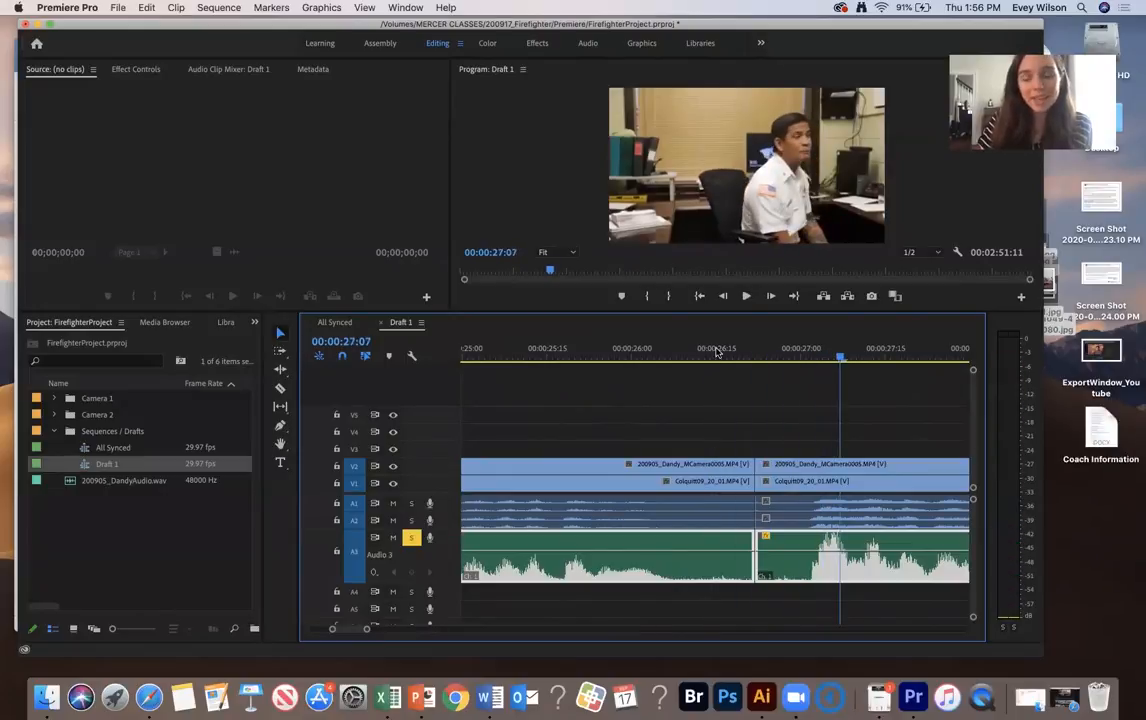
Switch to the Effects workspace and expand Audio Transitions to show the Crossfade options
left_click_drag(851, 14, 819, 89)
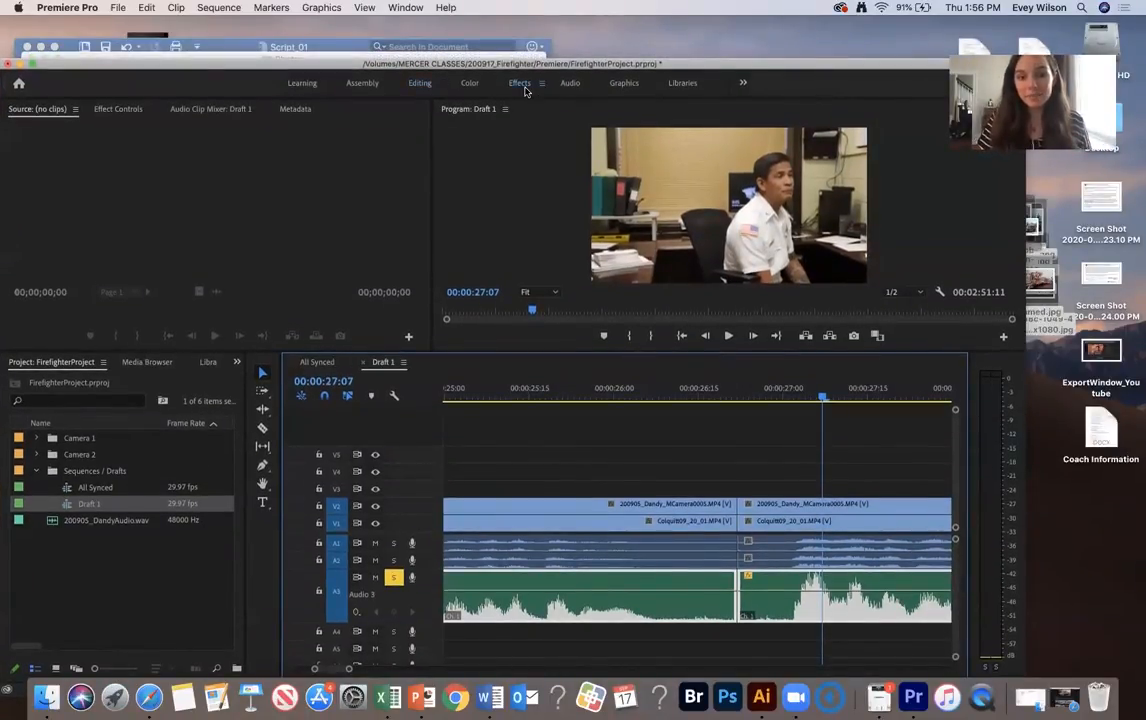
left_click(522, 87)
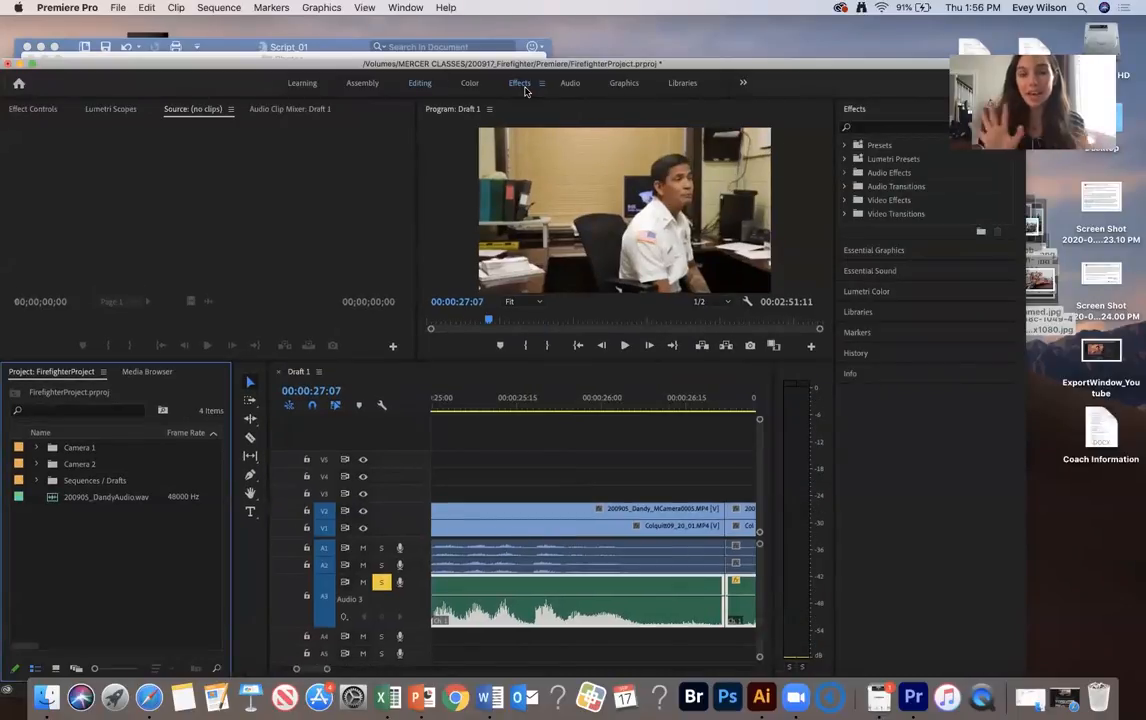
left_click(880, 187)
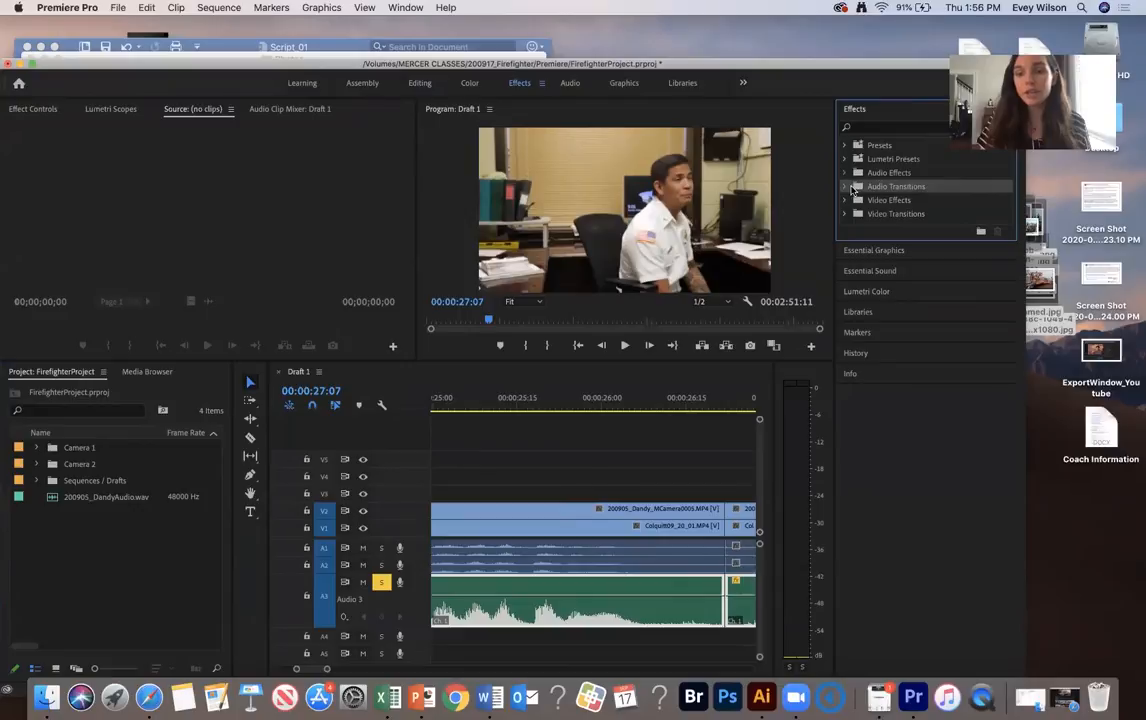
left_click(846, 187)
left_click(852, 201)
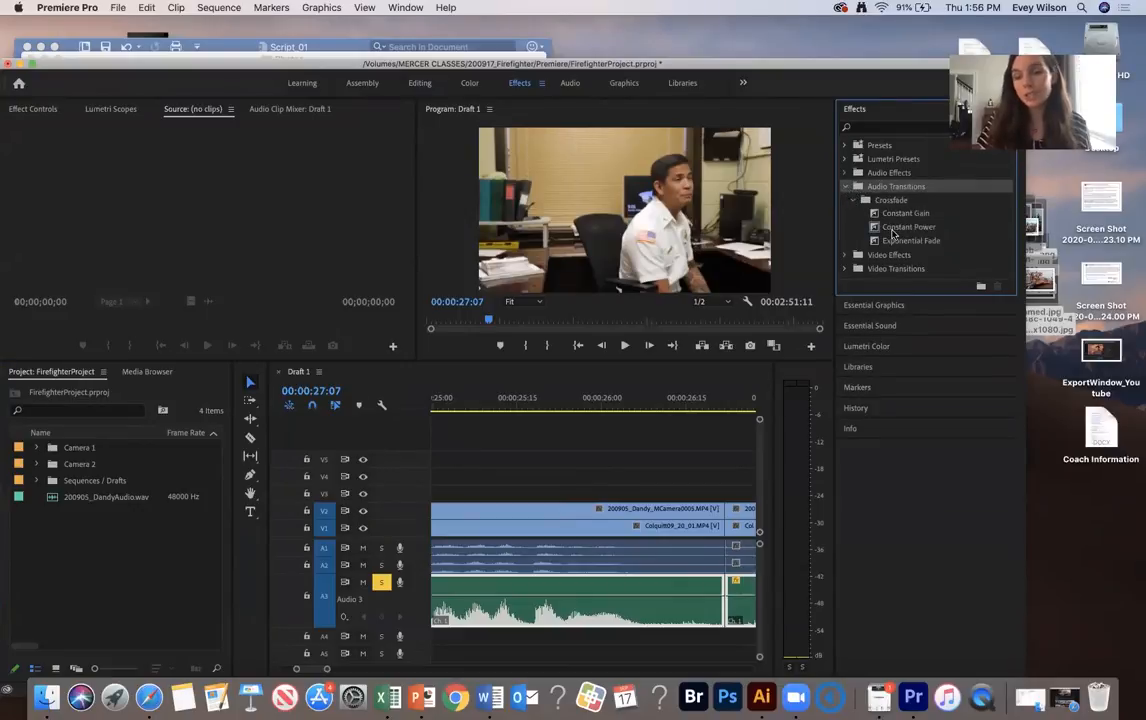
Apply a Constant Power crossfade to the A3 cut near 00:00:26:22 and shorten it to a few frames around the cut
left_click_drag(895, 232, 730, 600)
scroll(712, 510, "down", 3)
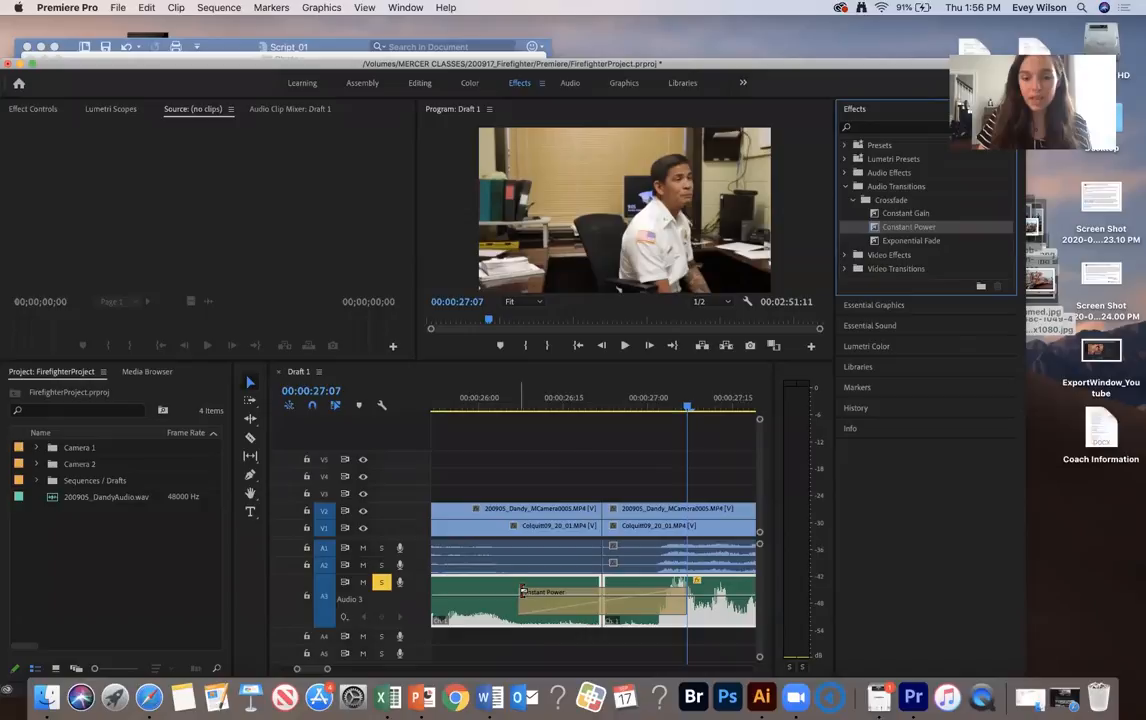
left_click_drag(522, 591, 593, 591)
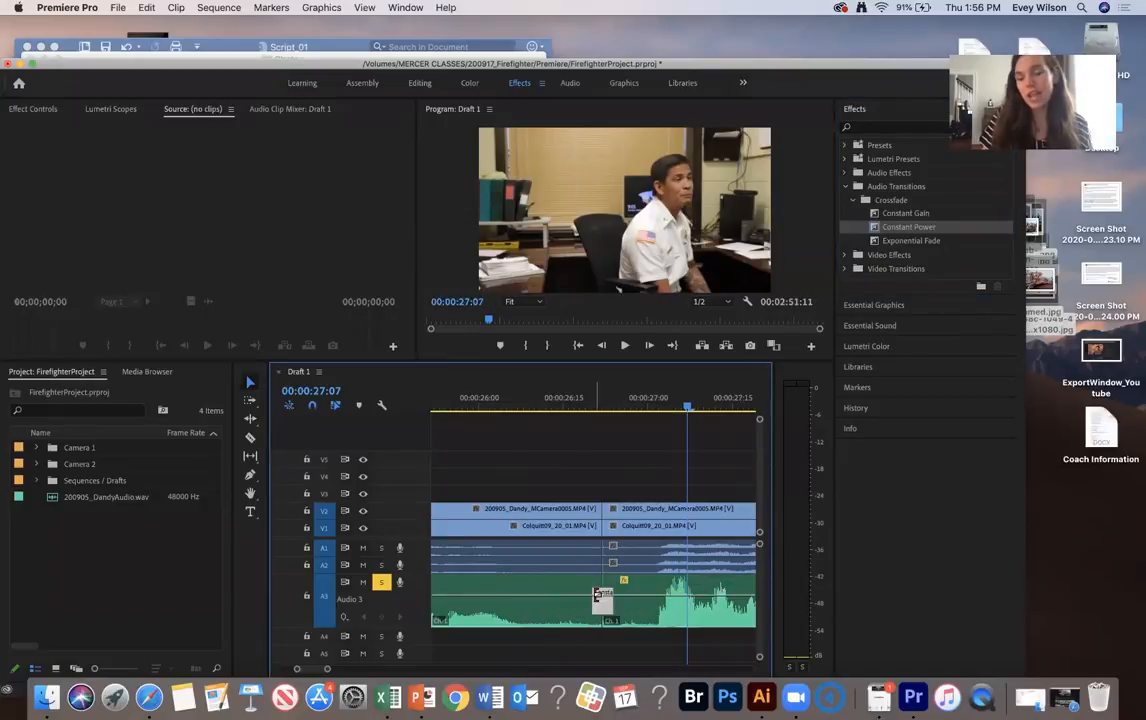
Play across the shortened Constant Power crossfade at the A3 cut near 00:00:26:22 to hear the transition
left_click(513, 400)
key("space")
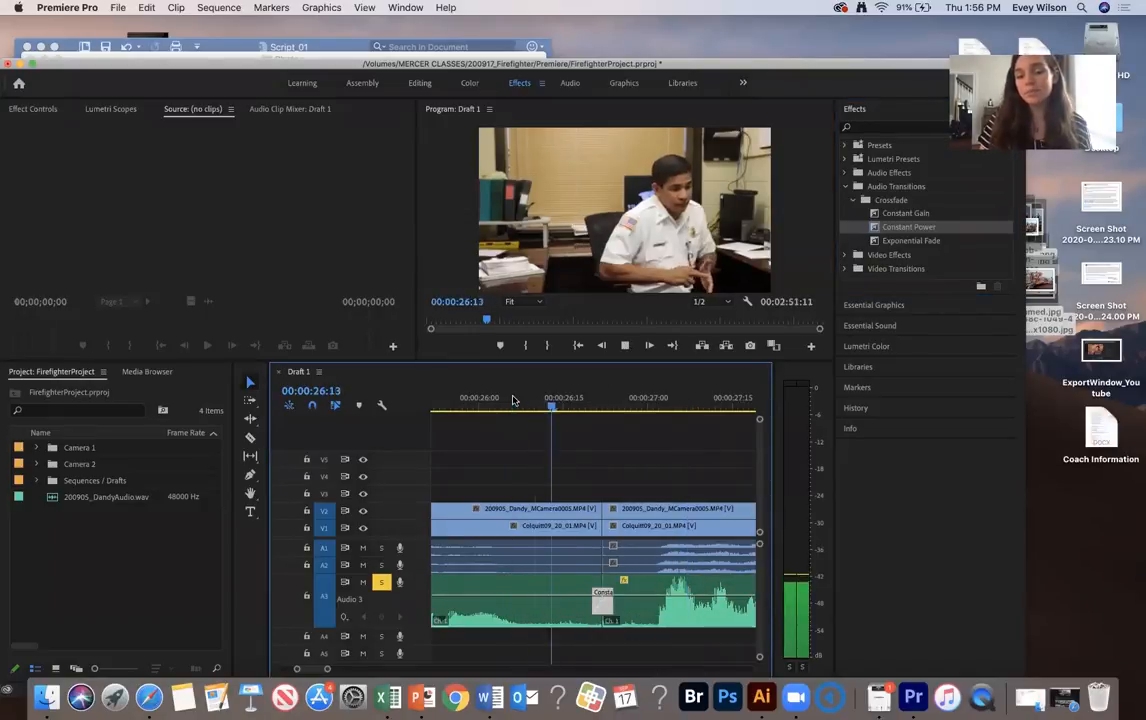
key("space")
Lengthen the Constant Power crossfade at the A3 cut near 00:00:26:22 to about half a second and play across it
left_click_drag(594, 590, 558, 590)
left_click(516, 411)
key("space")
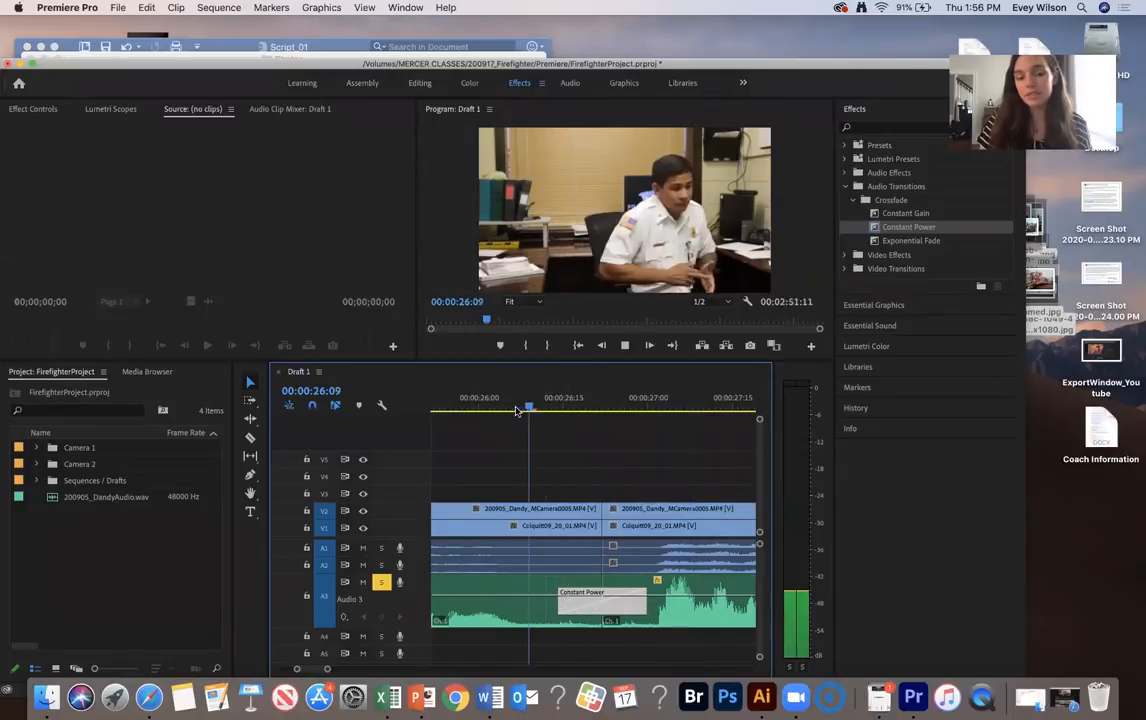
key("space")
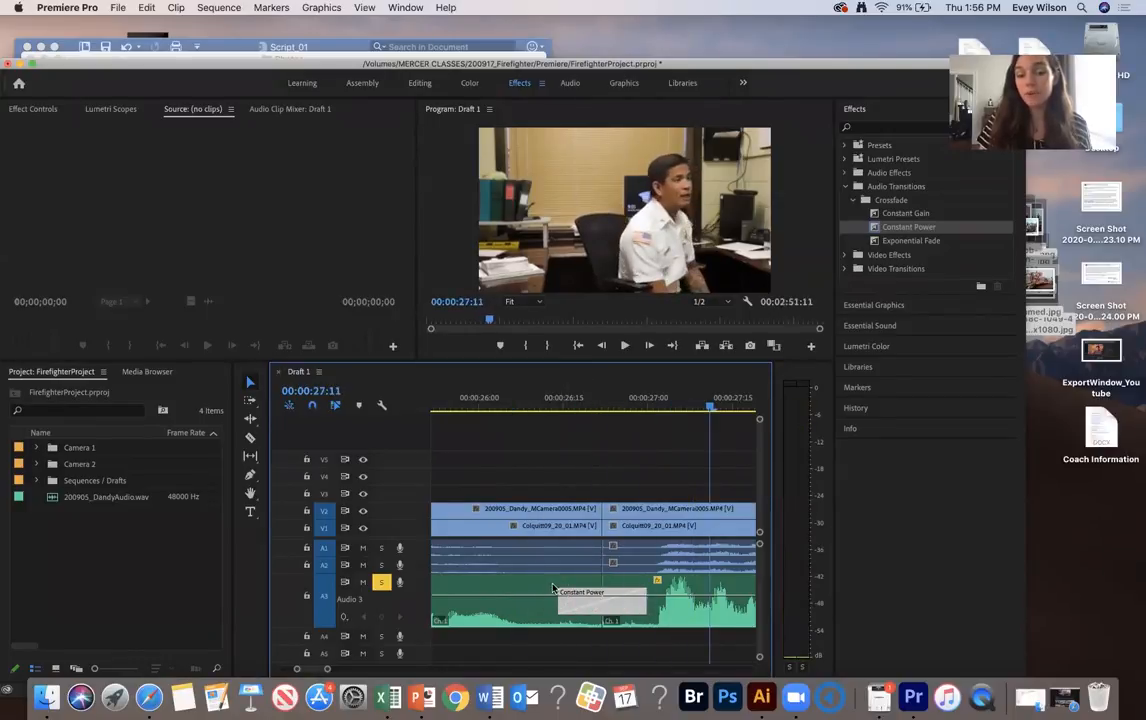
Extend the same A3 crossfade to about one second, reaching into the neighbouring speech, and listen to it
left_click_drag(560, 596, 513, 594)
left_click(443, 392)
key("space")
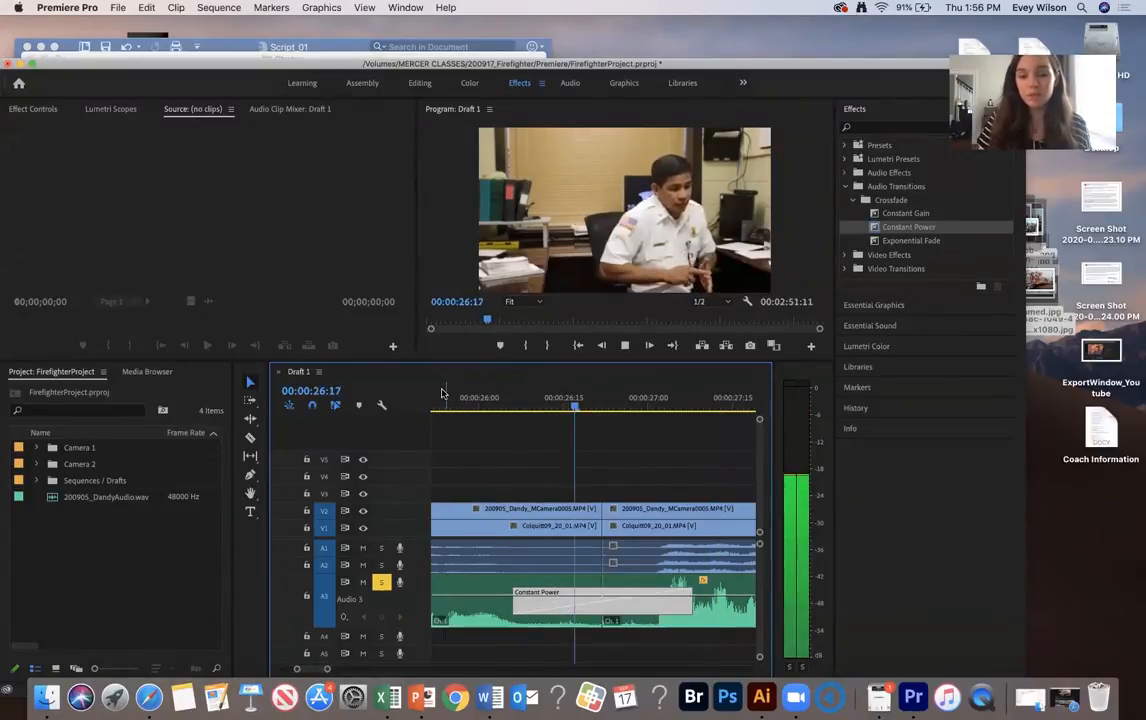
key("space")
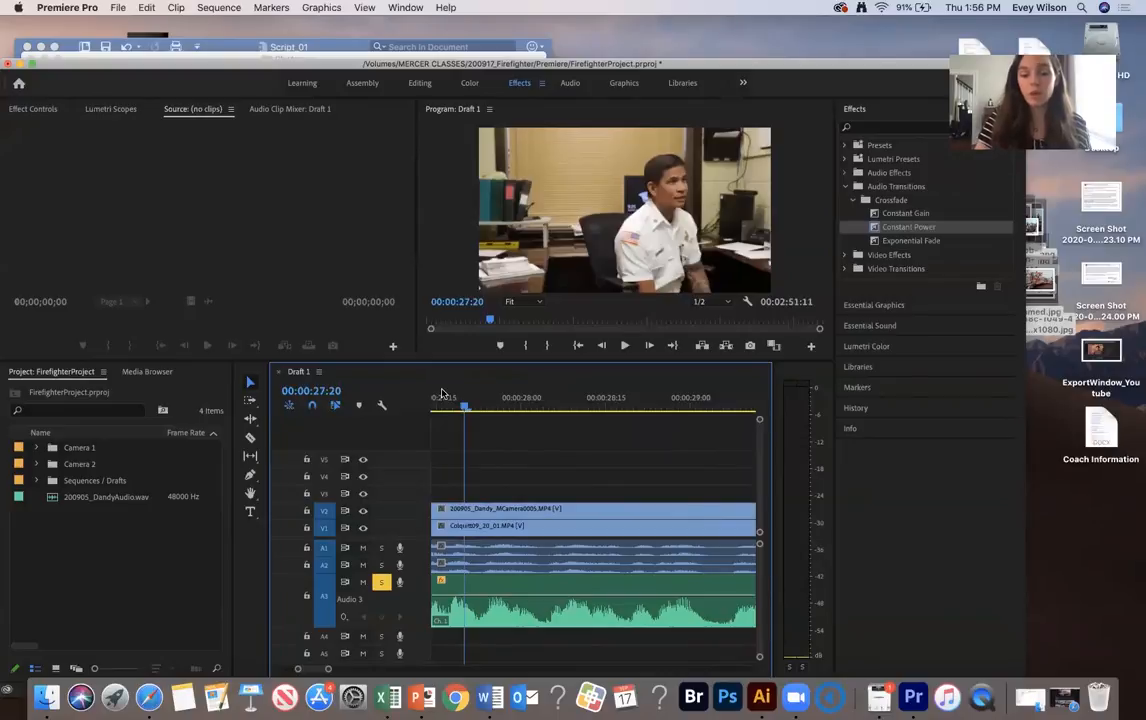
Shorten the Constant Power crossfade near 00:00:26:22 to a few frames around the A3 cut and play across it
key("minus")
key("minus")
left_click(516, 393)
key("equal")
key("equal")
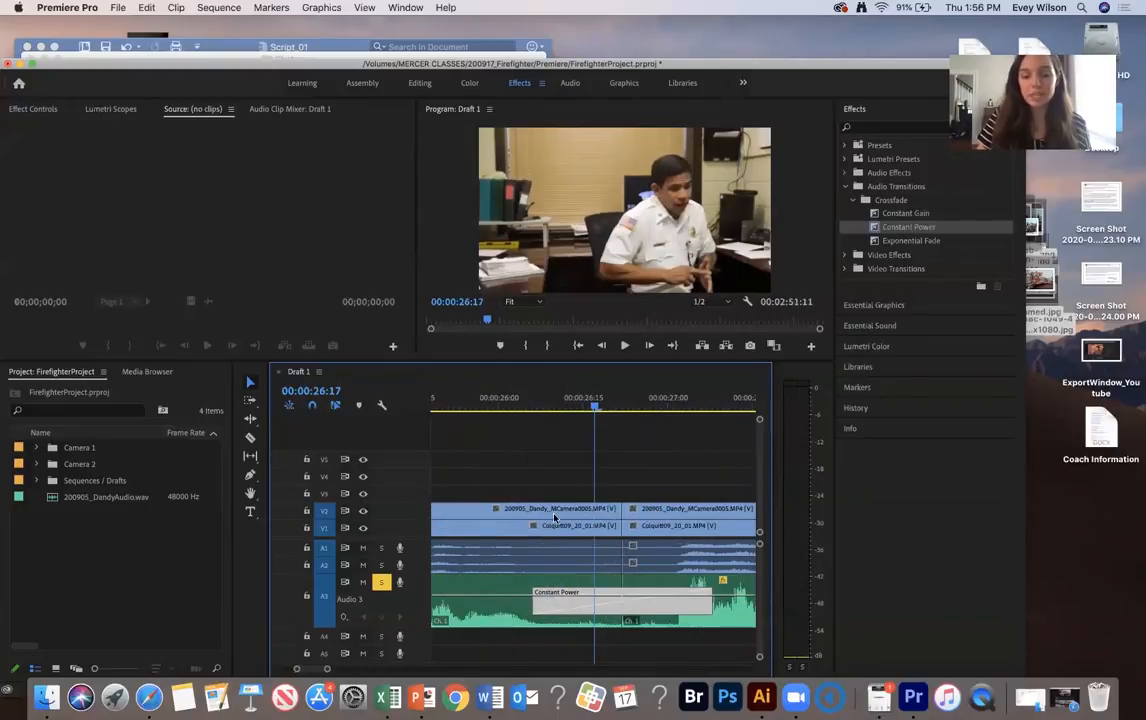
left_click_drag(536, 592, 645, 590)
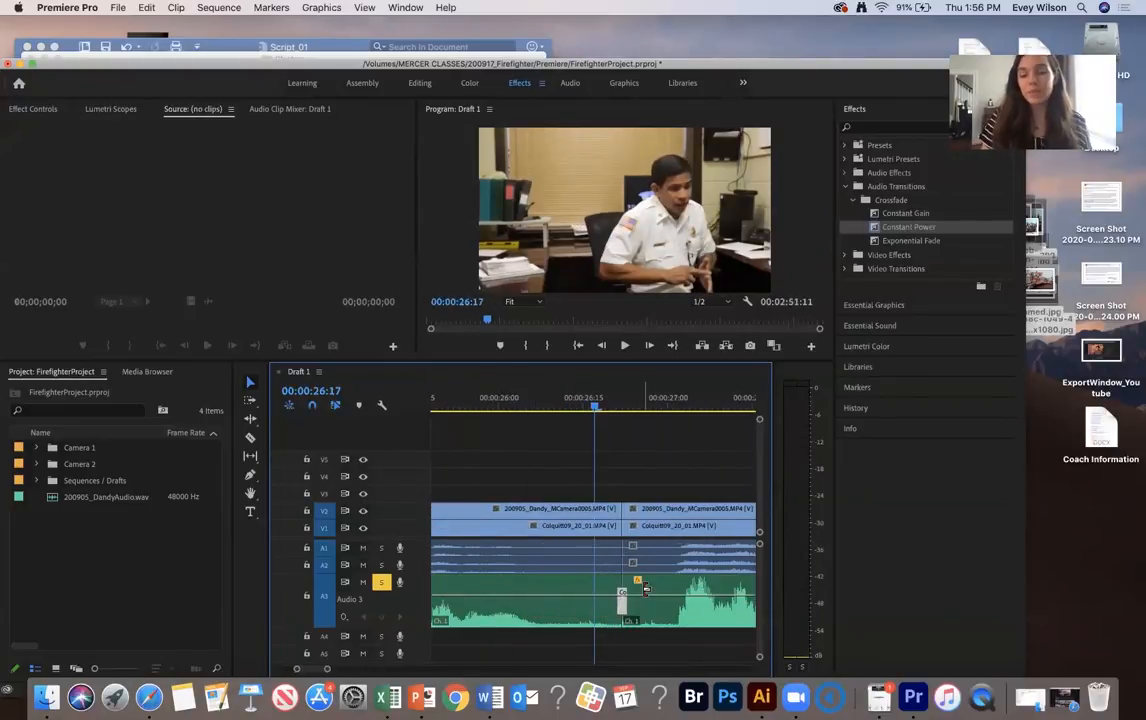
key("space")
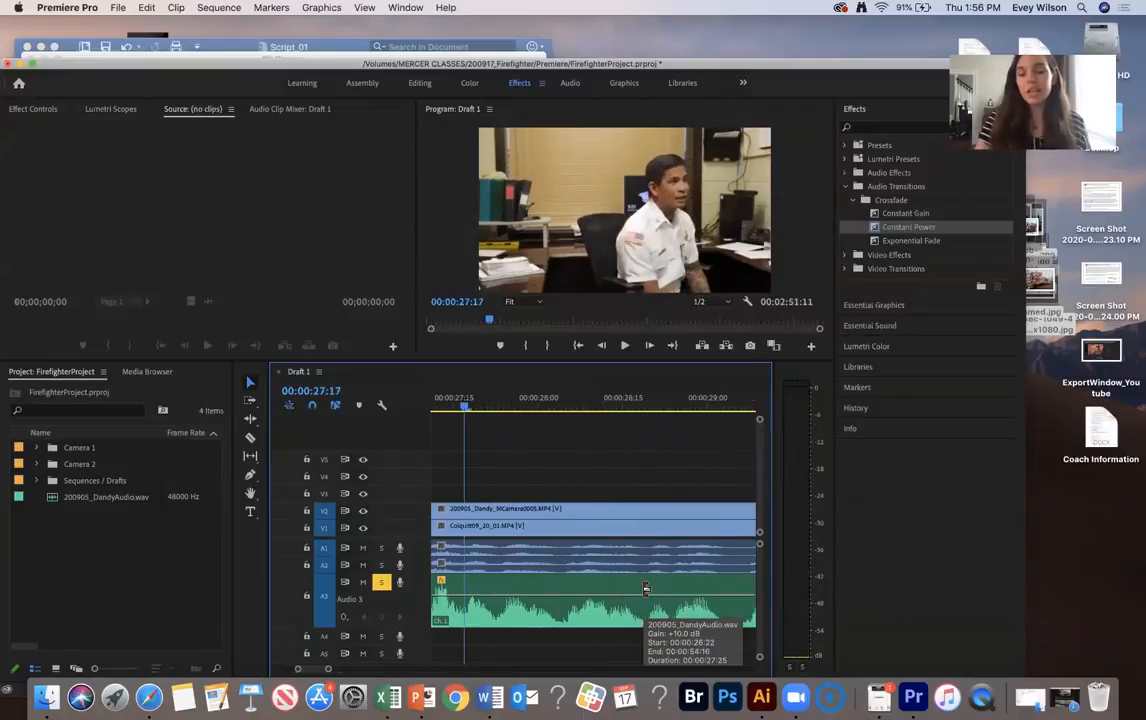
Select all clips on A3 across the whole sequence and apply the default Constant Power crossfade to them at once
key("minus")
key("minus")
key("minus")
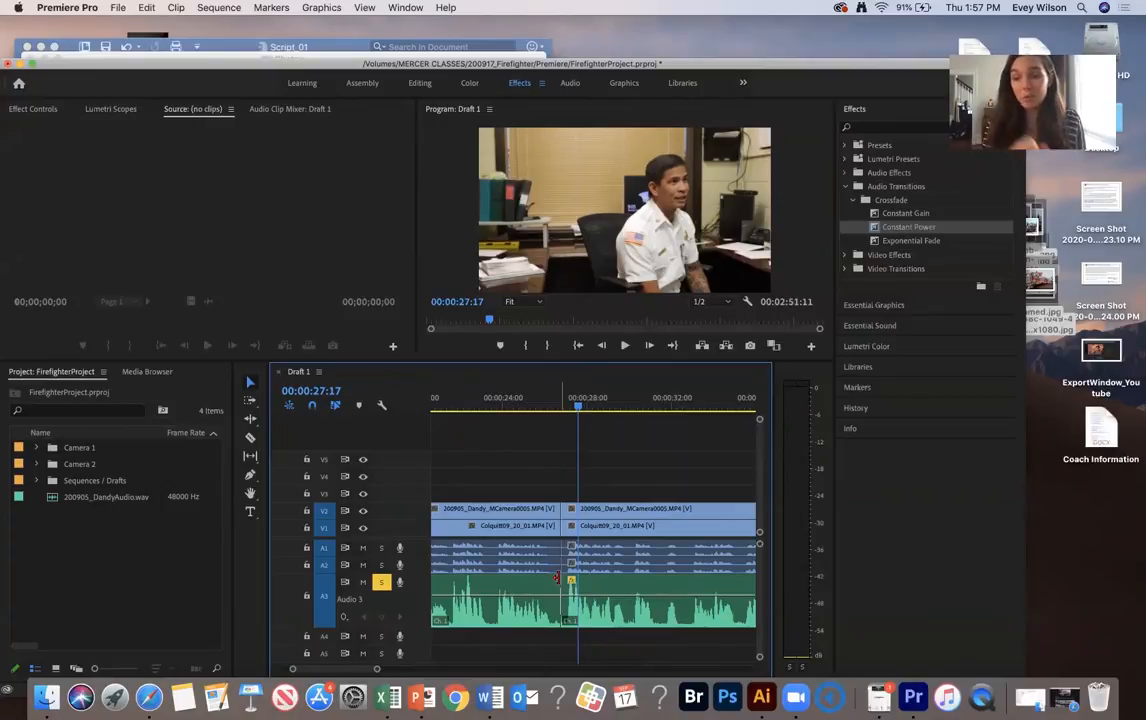
key("minus")
key("minus")
key("minus")
key("minus")
key("minus")
key("minus")
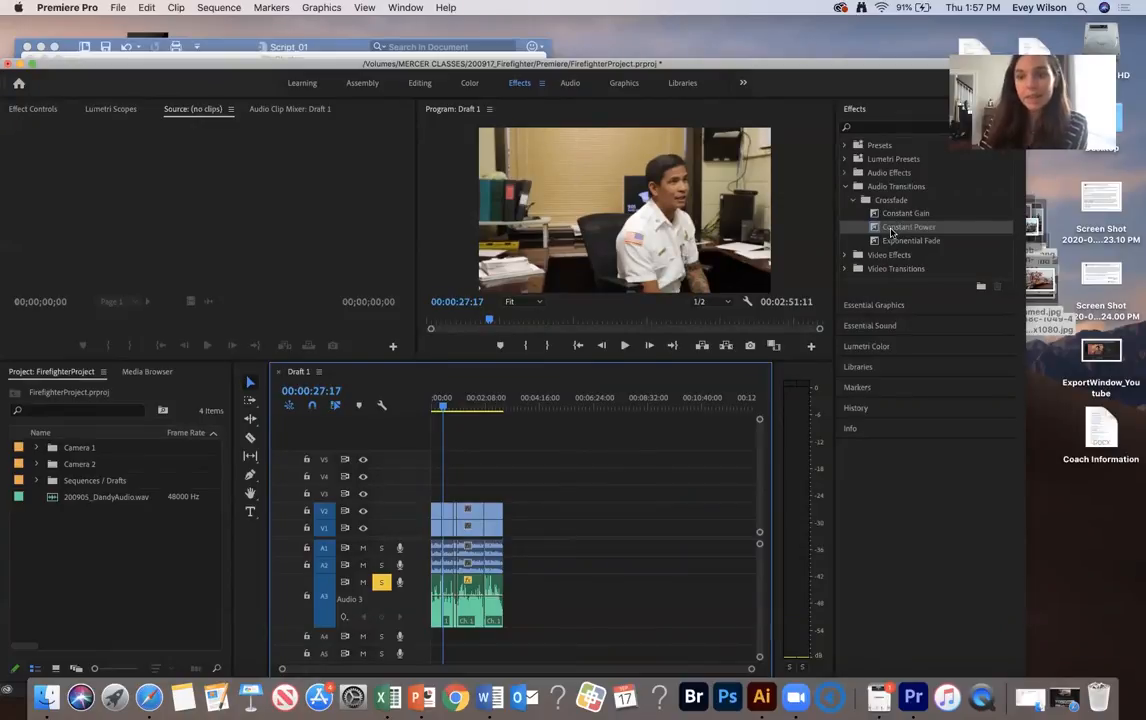
key("backslash")
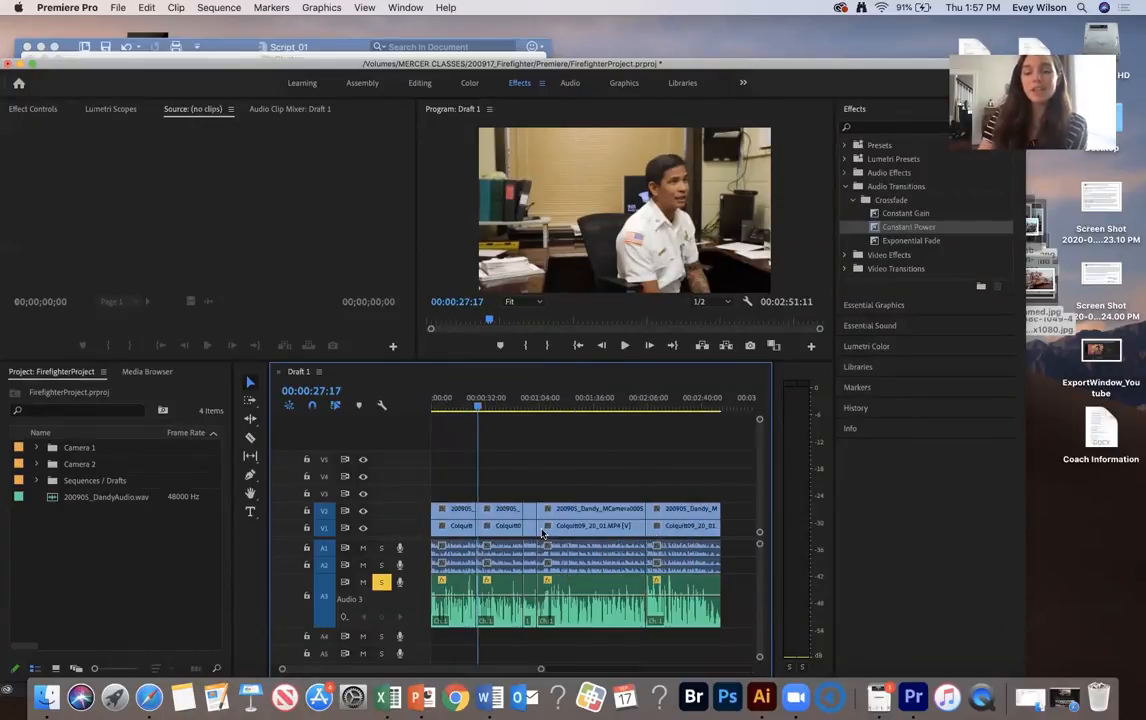
left_click_drag(752, 592, 411, 610)
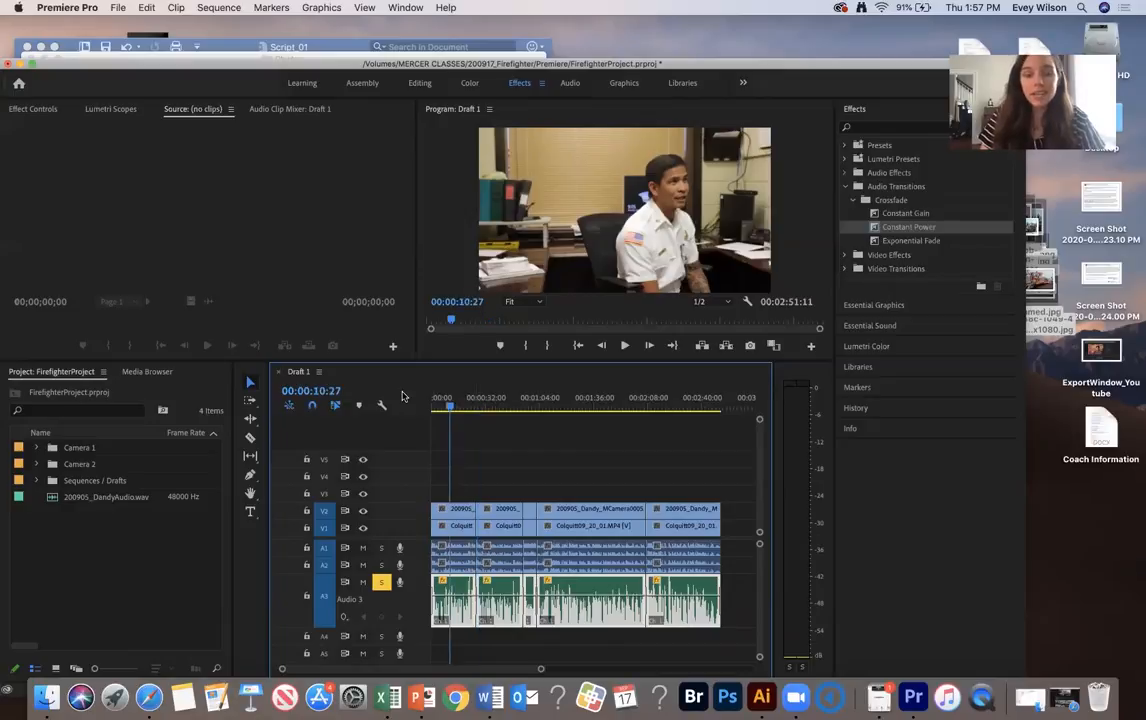
Shorten the Constant Power fade at the very start of the first A3 clip to a few frames
left_click_drag(438, 397, 392, 395)
key("equal")
key("equal")
key("equal")
key("equal")
key("equal")
key("equal")
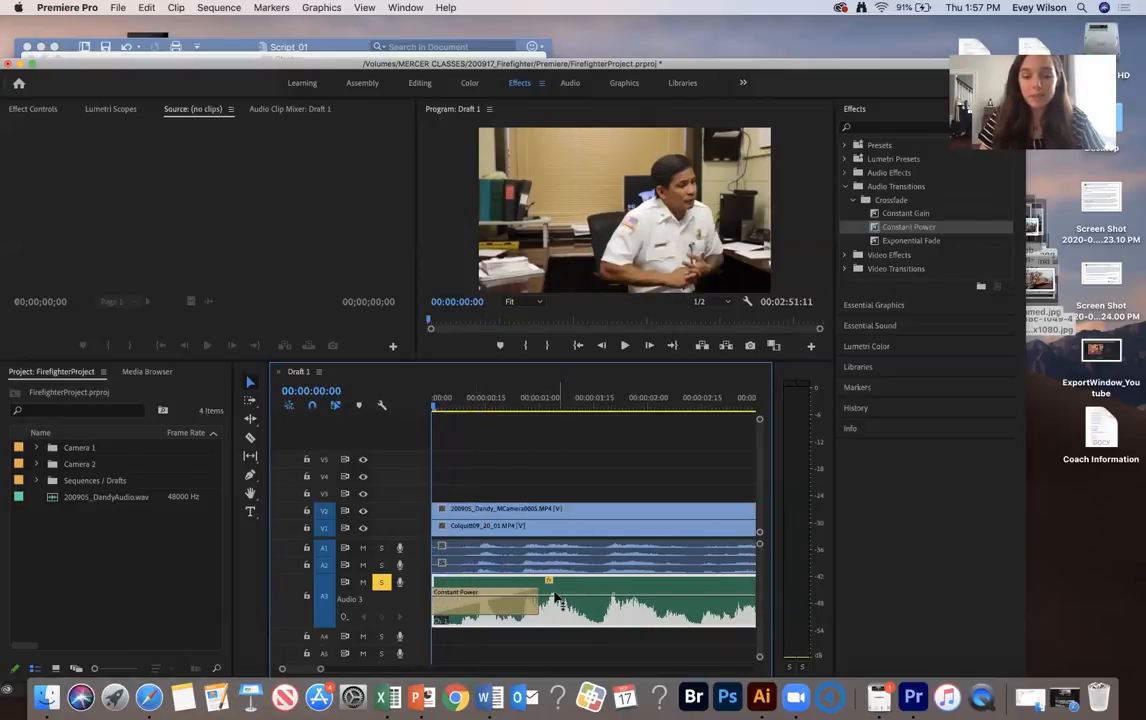
left_click_drag(531, 590, 458, 592)
Shorten the Constant Power crossfade at the A3 cut near 00:01:02:15 to 4 frames
scroll(575, 589, "right", 5)
scroll(575, 589, "right", 10)
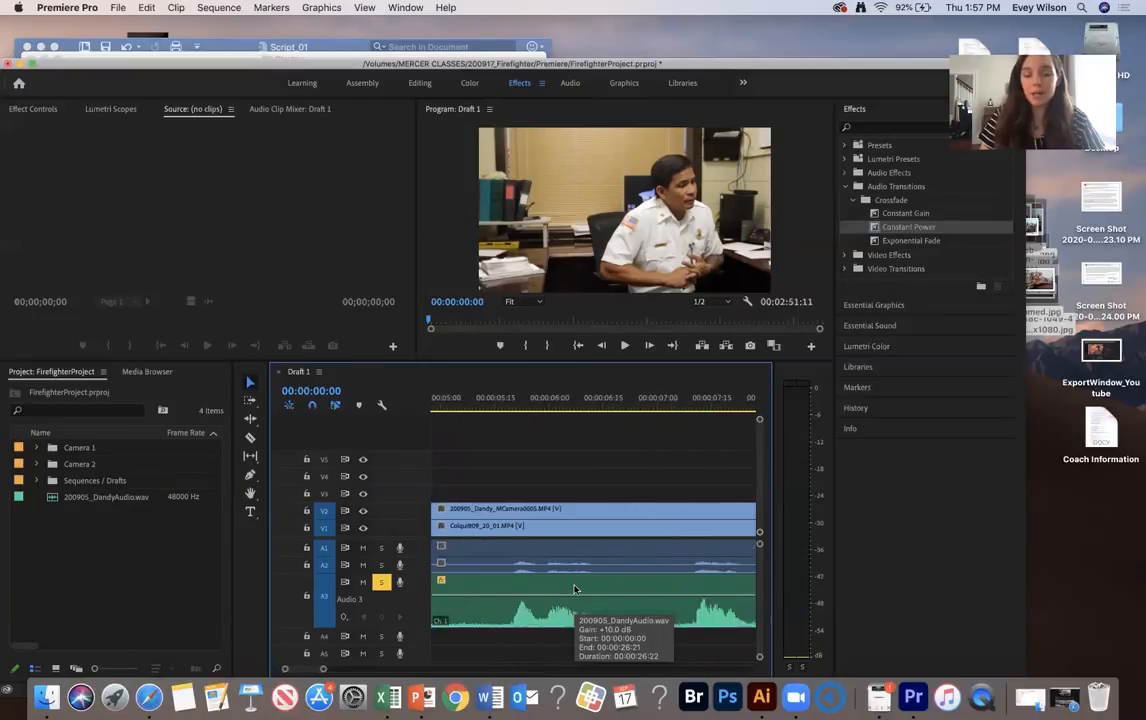
scroll(575, 589, "right", 20)
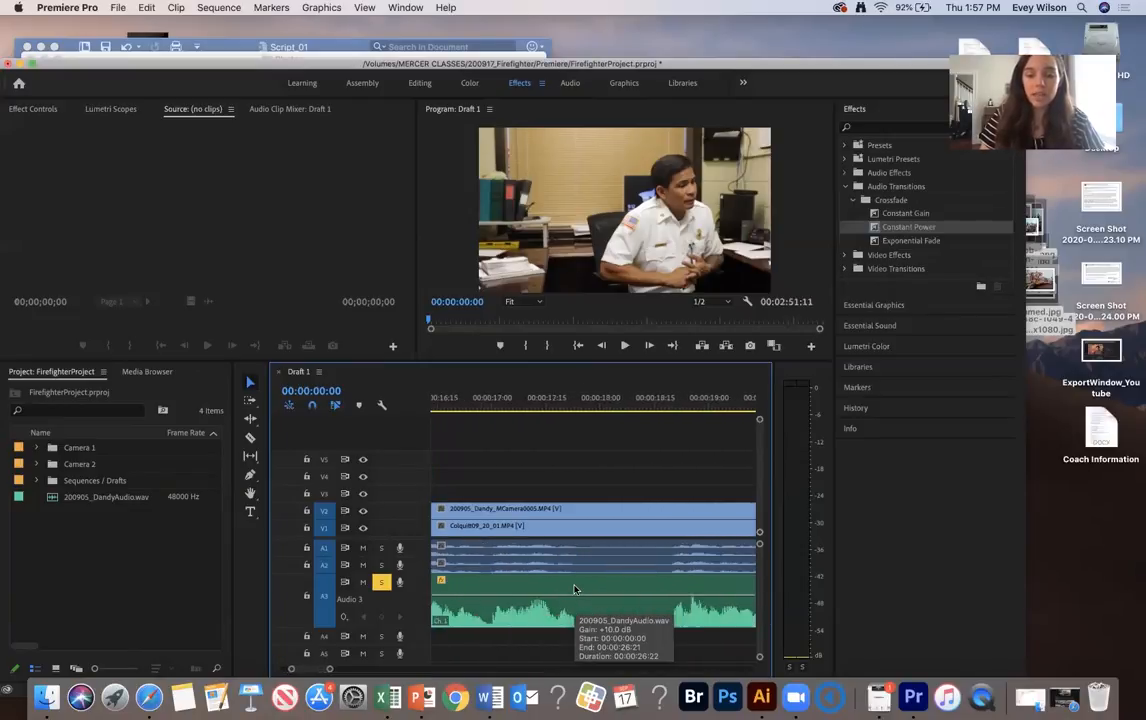
scroll(575, 589, "right", 5)
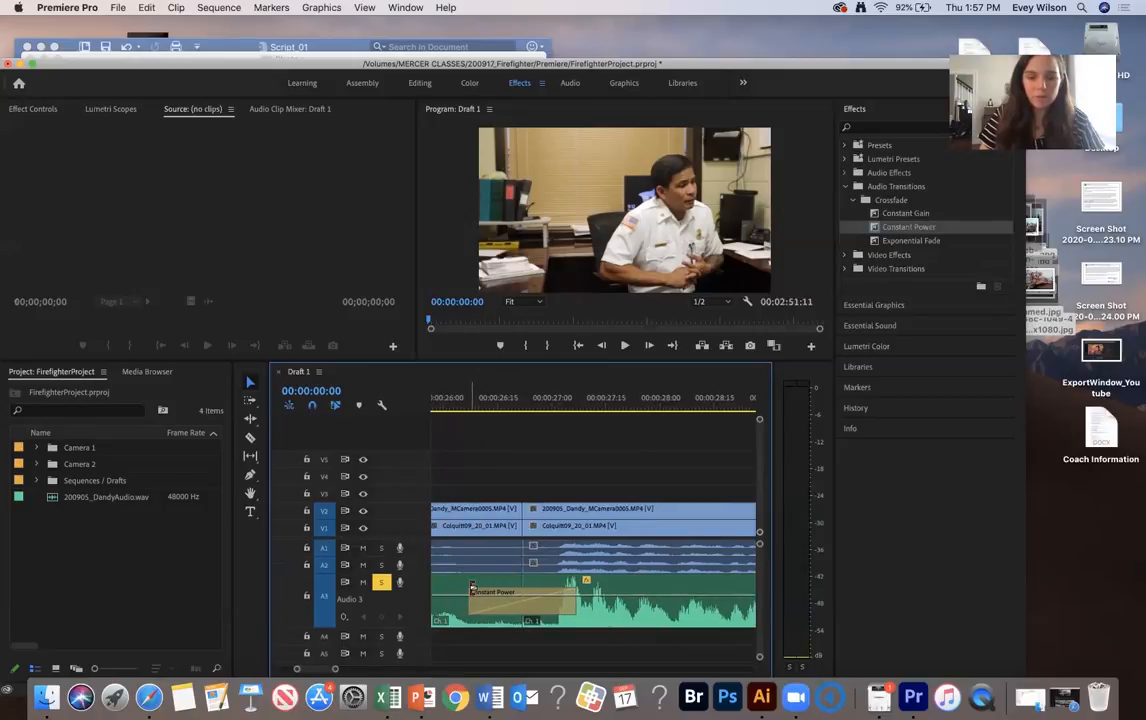
scroll(634, 598, "right", 2)
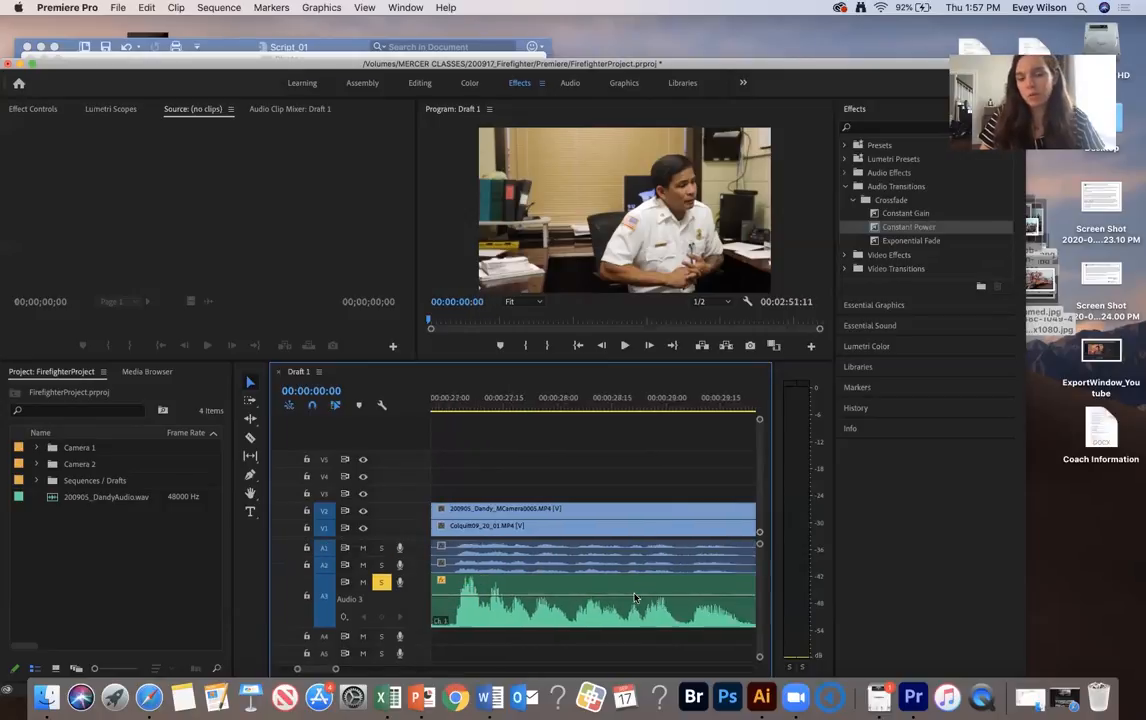
scroll(634, 598, "right", 20)
scroll(634, 598, "right", 12)
scroll(634, 598, "left", 1)
scroll(600, 598, "right", 10)
left_click_drag(624, 590, 668, 592)
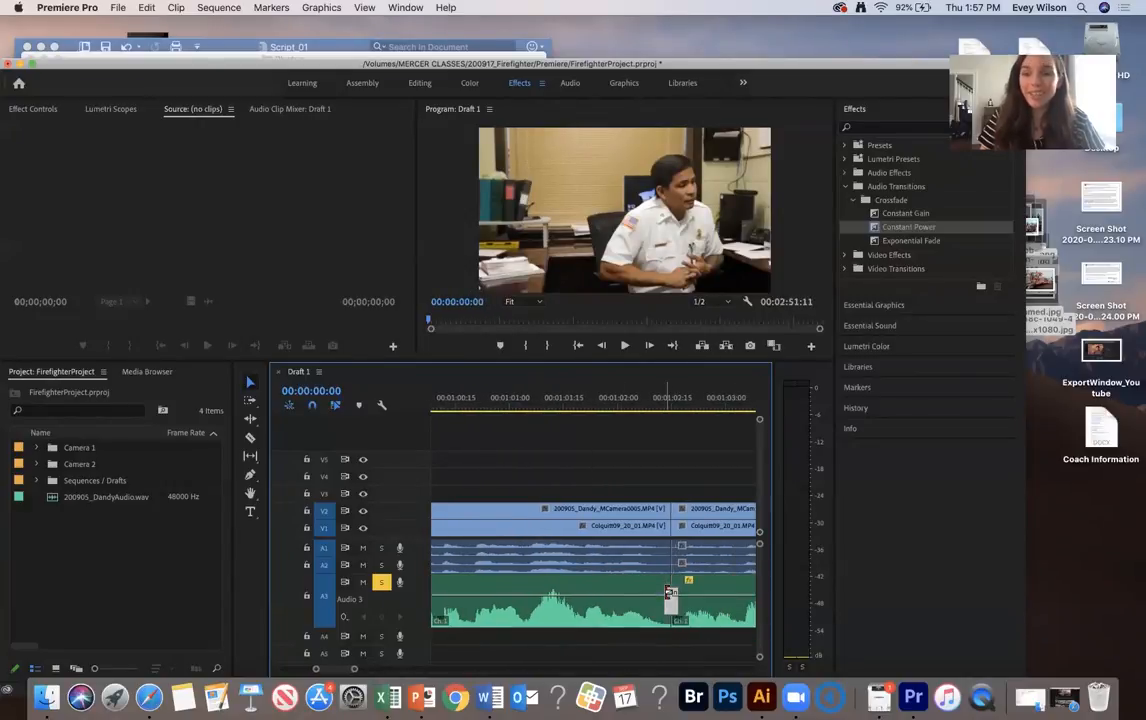
Shorten the Constant Power crossfade at the A3 cut near 00:02:07 to a few frames around the cut
scroll(667, 593, "right", 10)
scroll(665, 595, "right", 10)
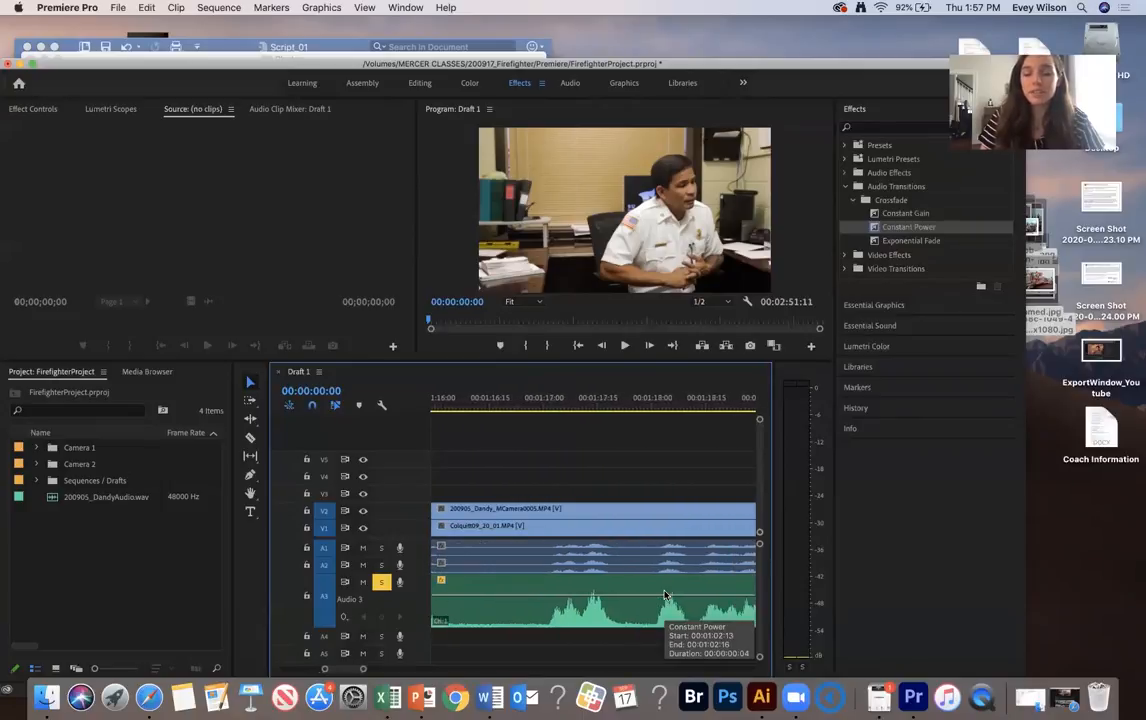
scroll(665, 595, "right", 10)
scroll(665, 595, "right", 15)
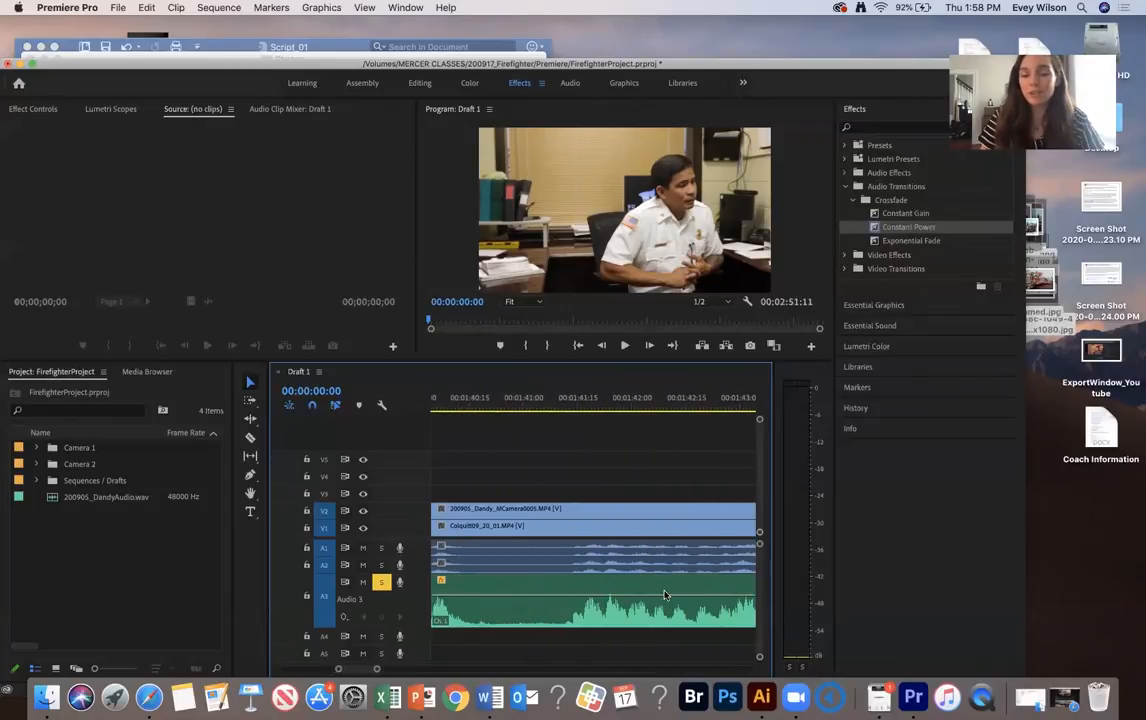
scroll(665, 595, "right", 4)
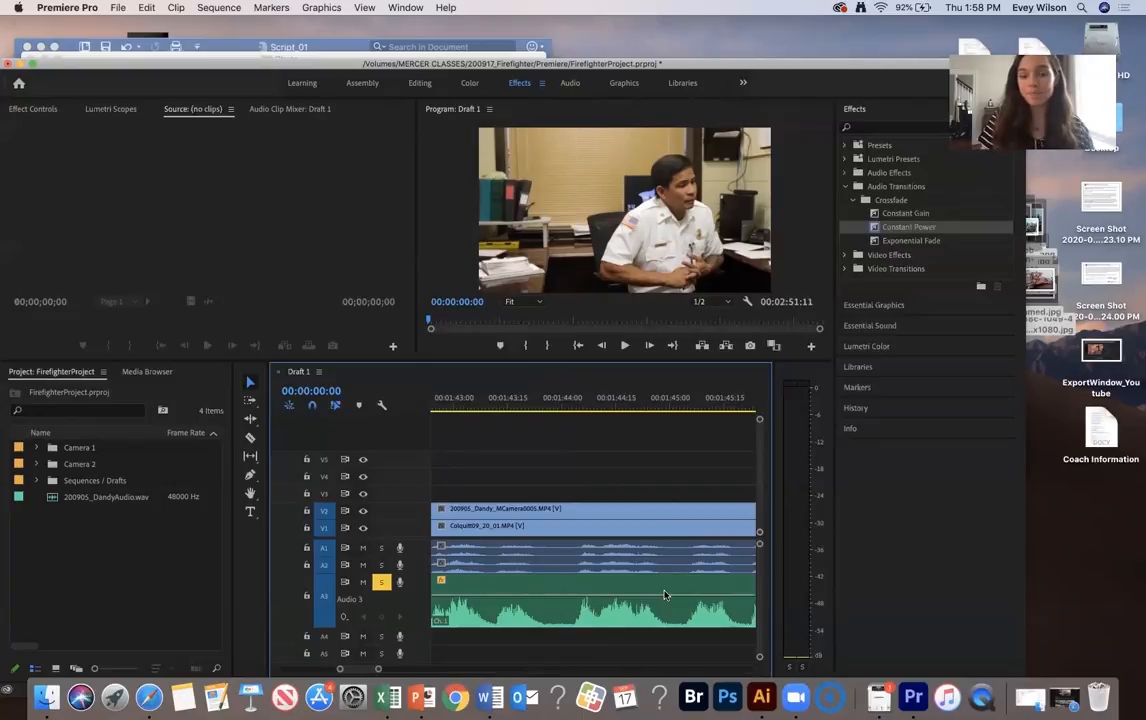
scroll(665, 595, "right", 15)
key("minus")
key("minus")
key("minus")
key("minus")
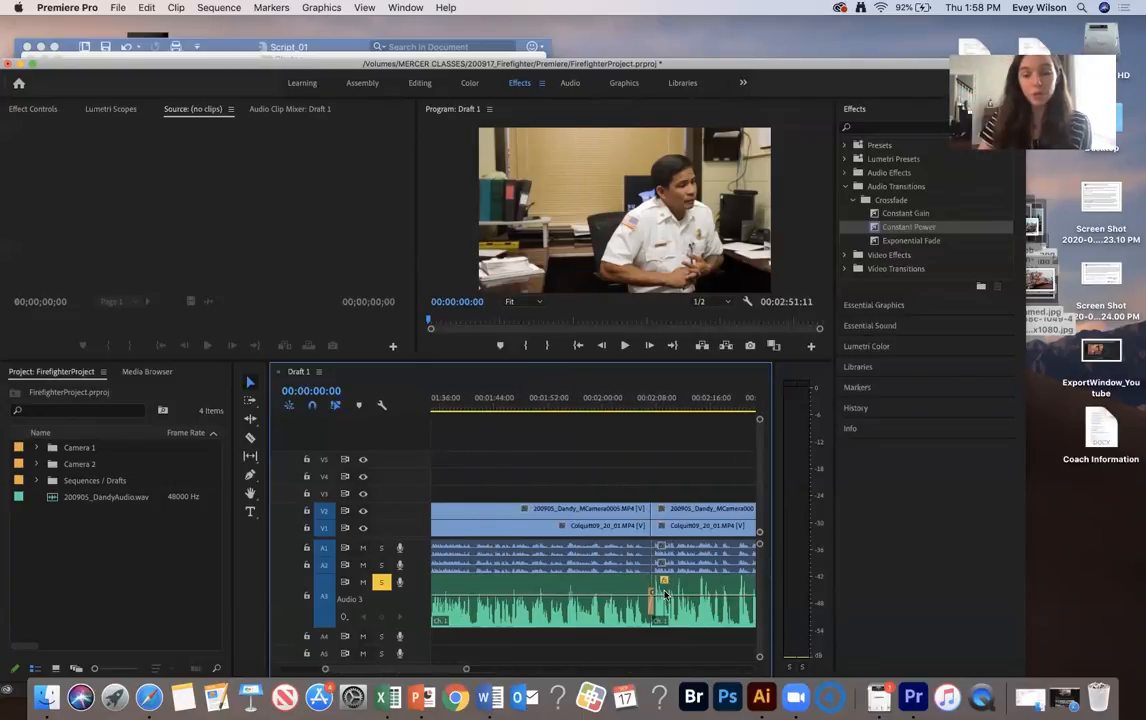
left_click(648, 402)
key("equal")
key("equal")
key("equal")
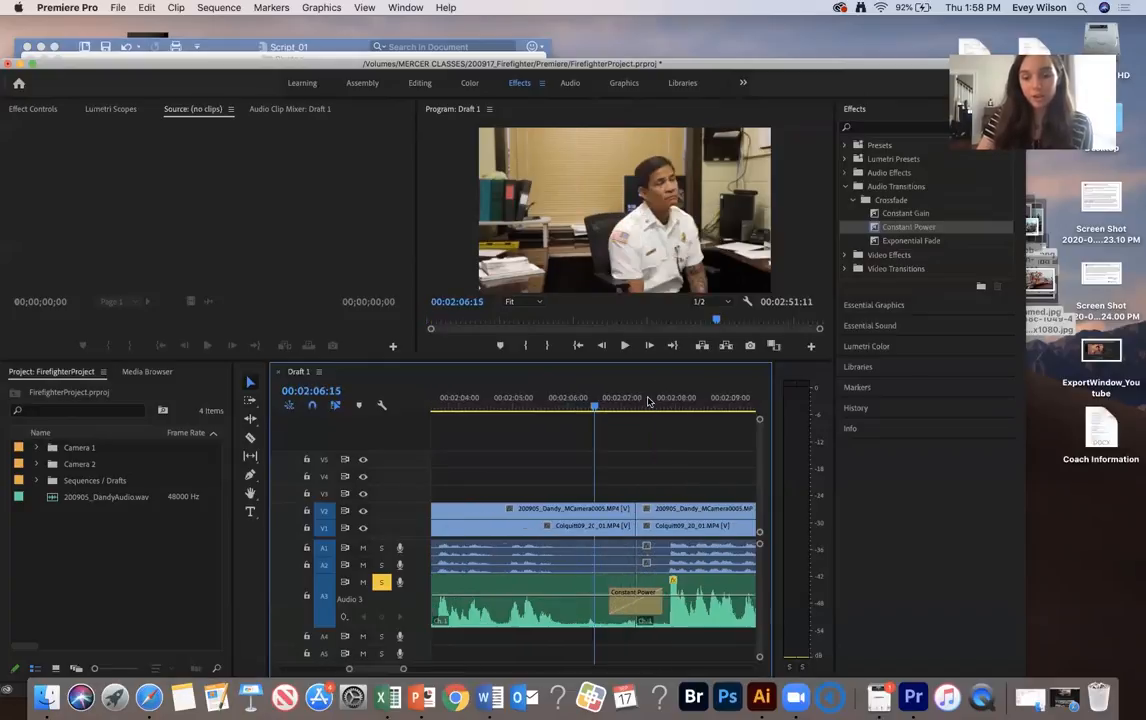
left_click_drag(613, 591, 635, 595)
Split the last A3 interview clip at 00:02:10:26 and again at 00:02:16:15 to isolate the section between them
key("minus")
key("minus")
key("minus")
key("minus")
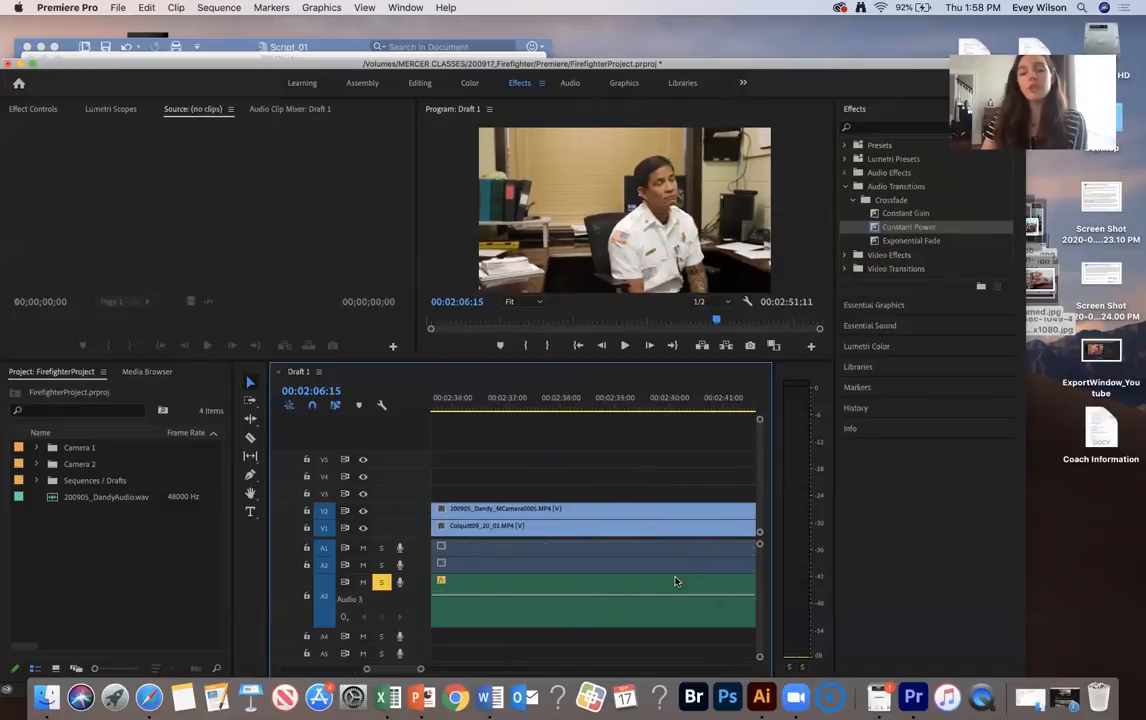
key("minus")
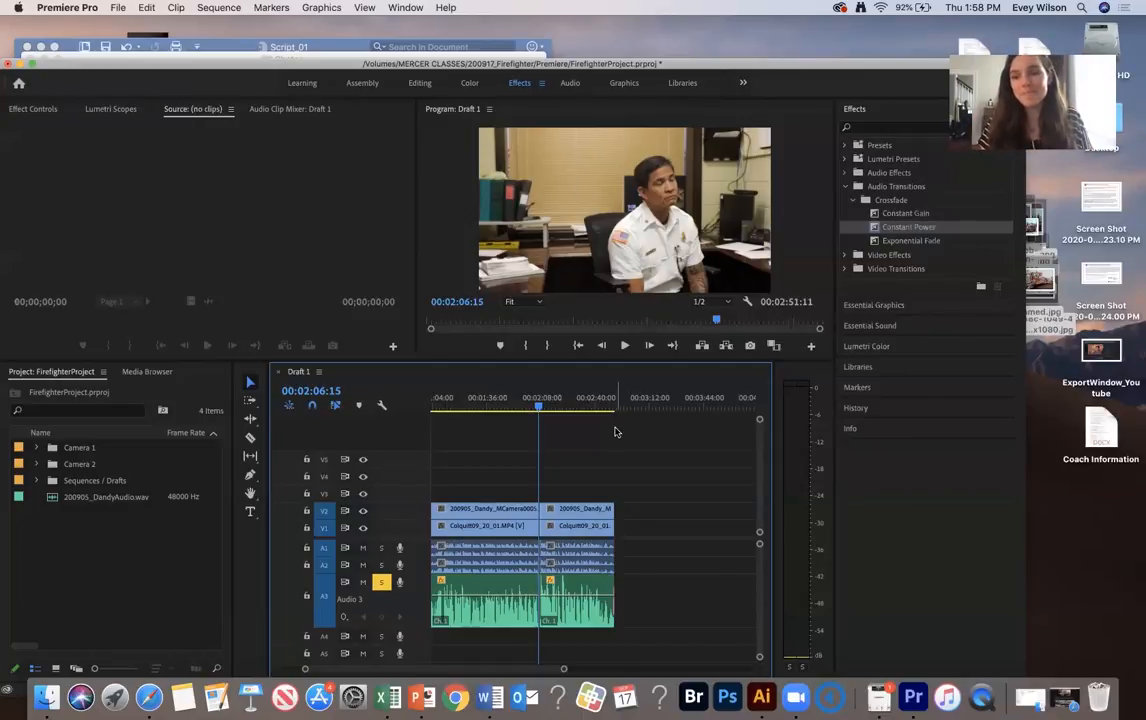
left_click_drag(550, 399, 556, 399)
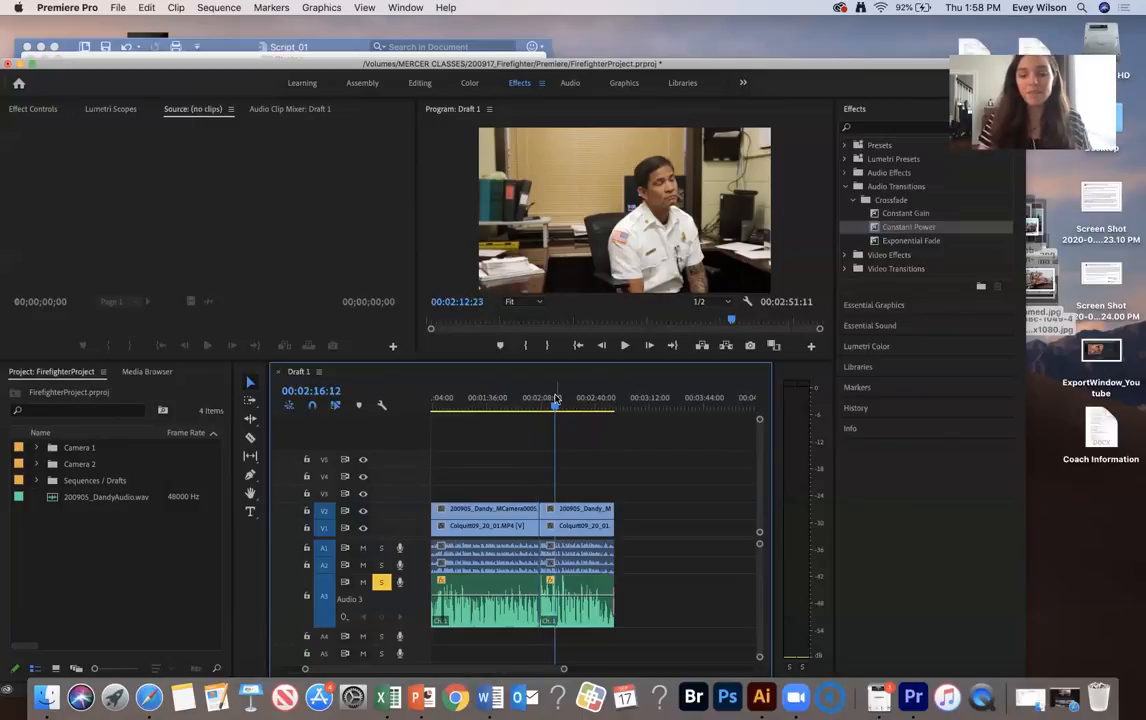
key("equal")
key("equal")
key("equal")
key("equal")
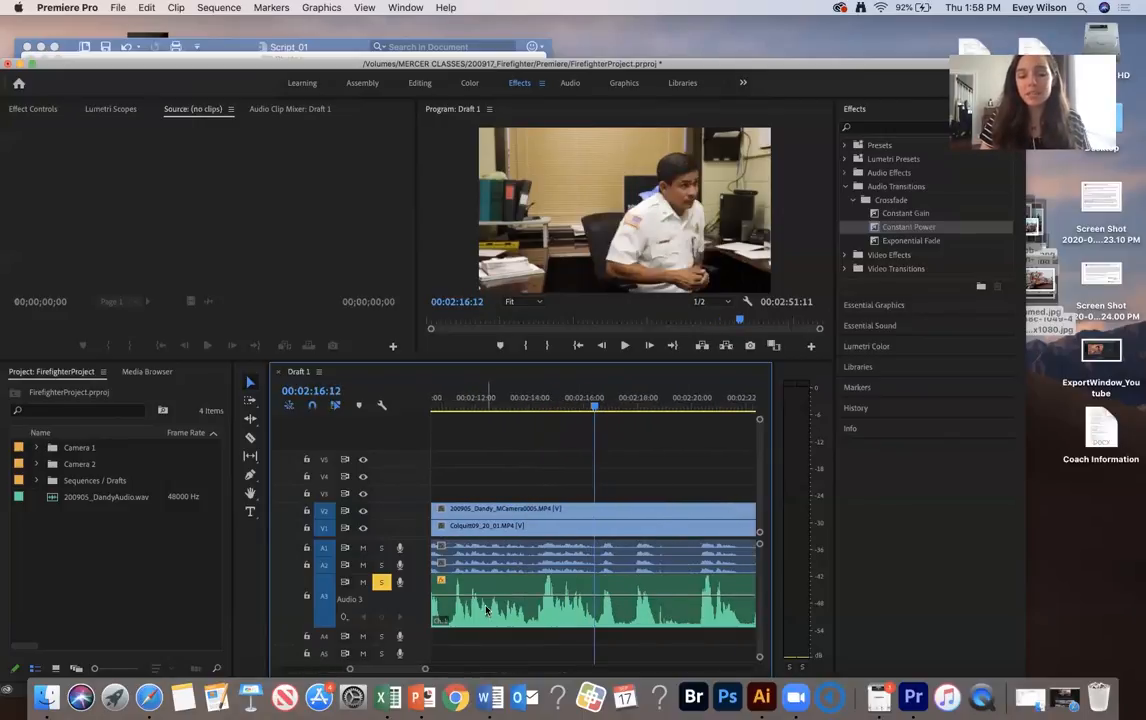
scroll(487, 611, "up", 2)
left_click(505, 405)
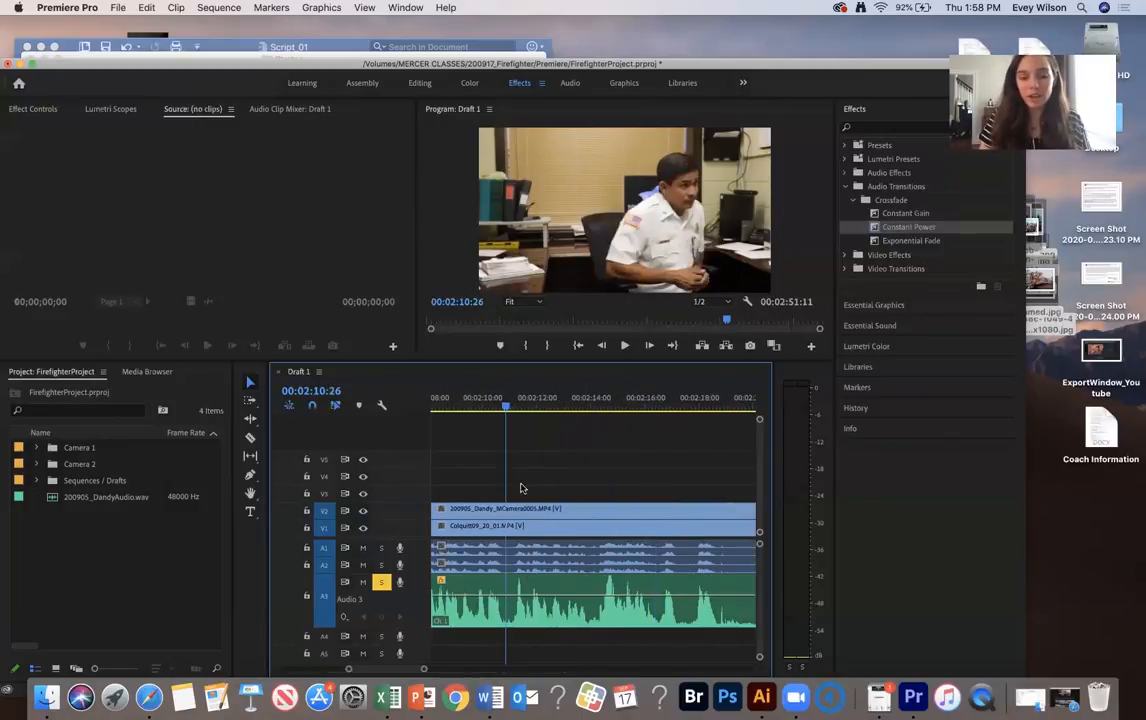
left_click(540, 586)
key("super+k")
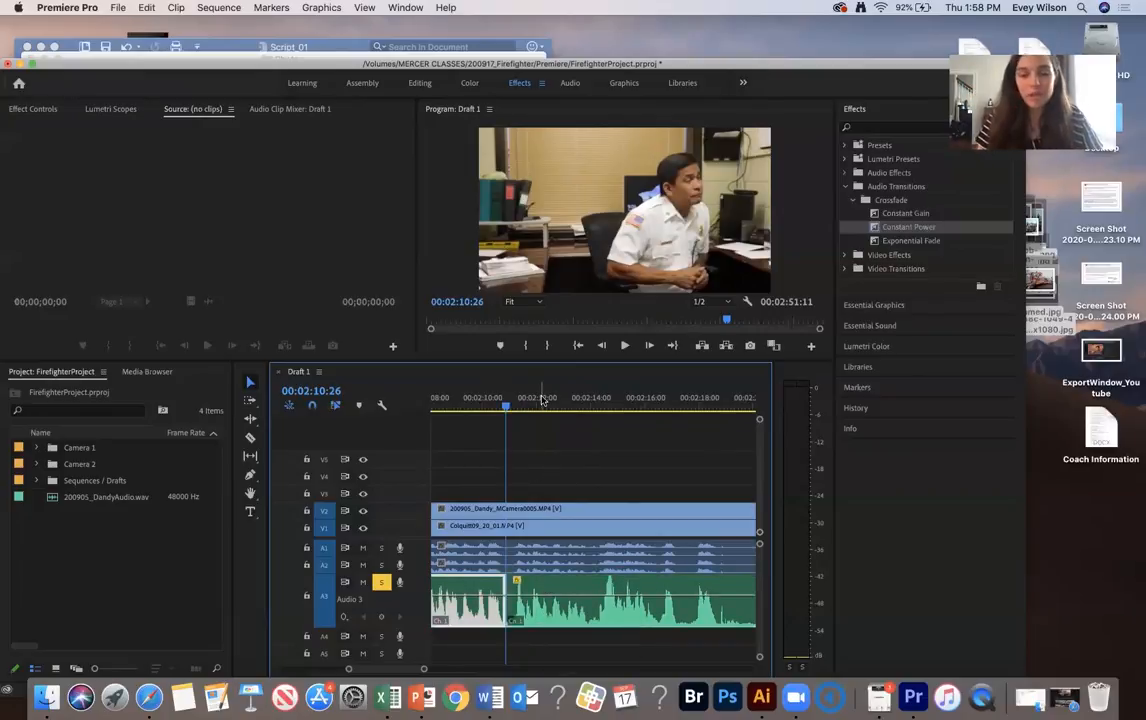
left_click_drag(505, 405, 658, 408)
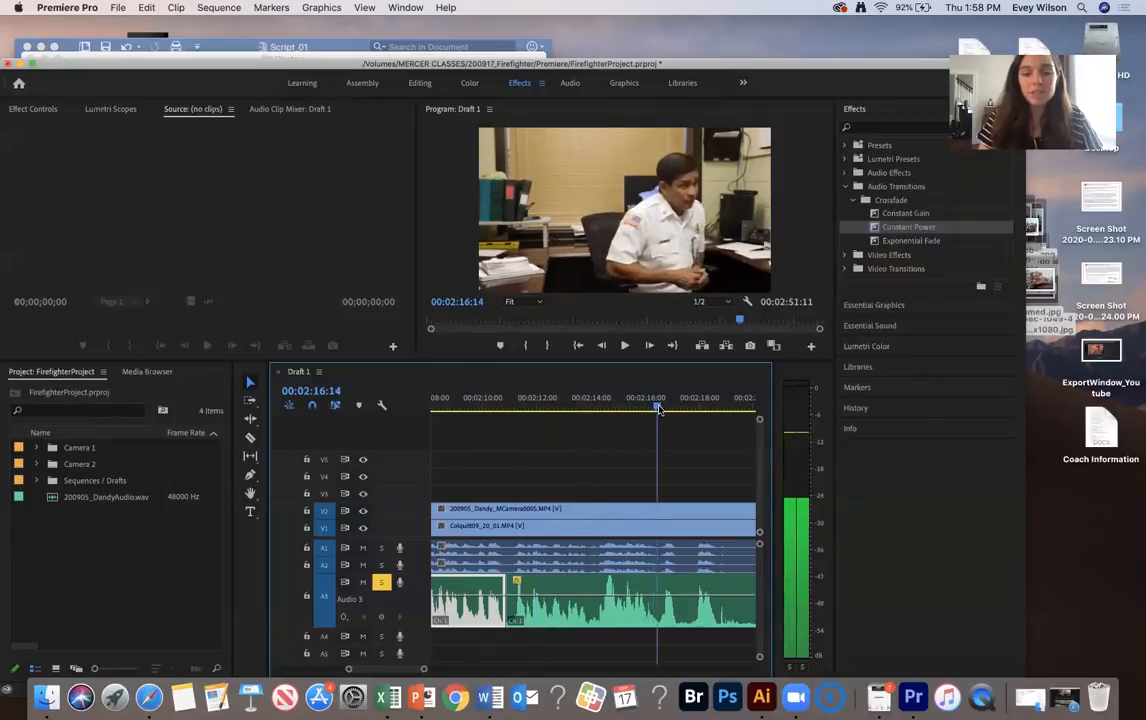
key("super+k")
Open the Audio Gain settings for the isolated A3 section between 00:02:10:26 and 00:02:16:15, and close them
left_click(598, 583)
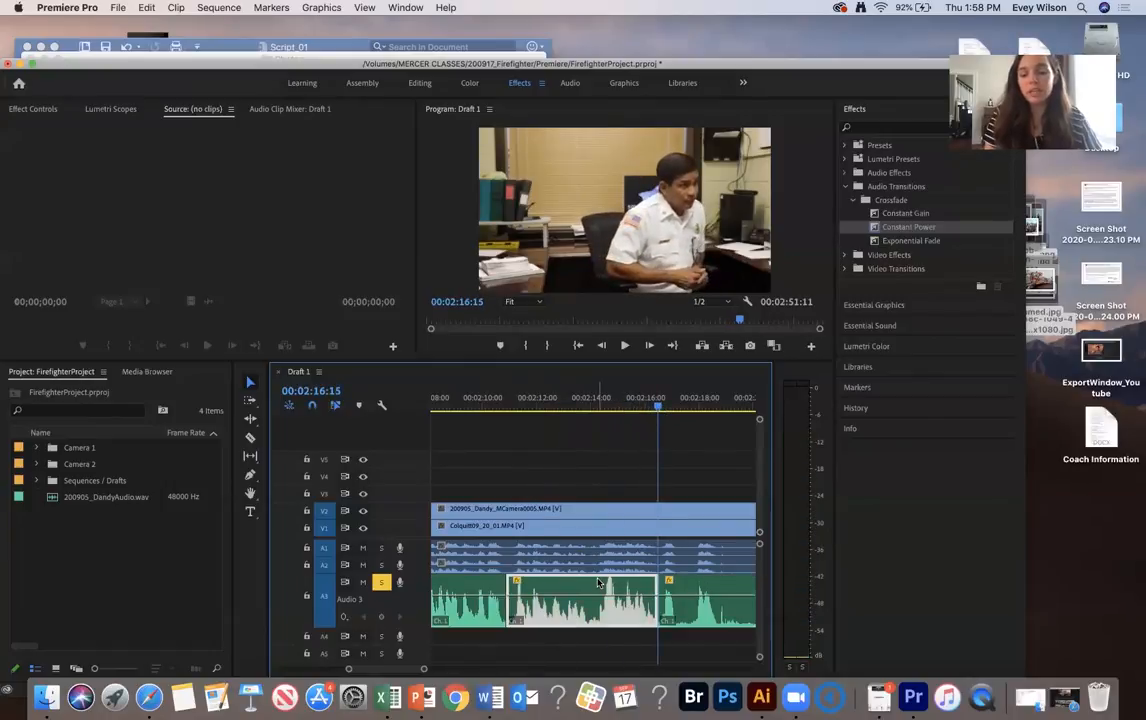
key("g")
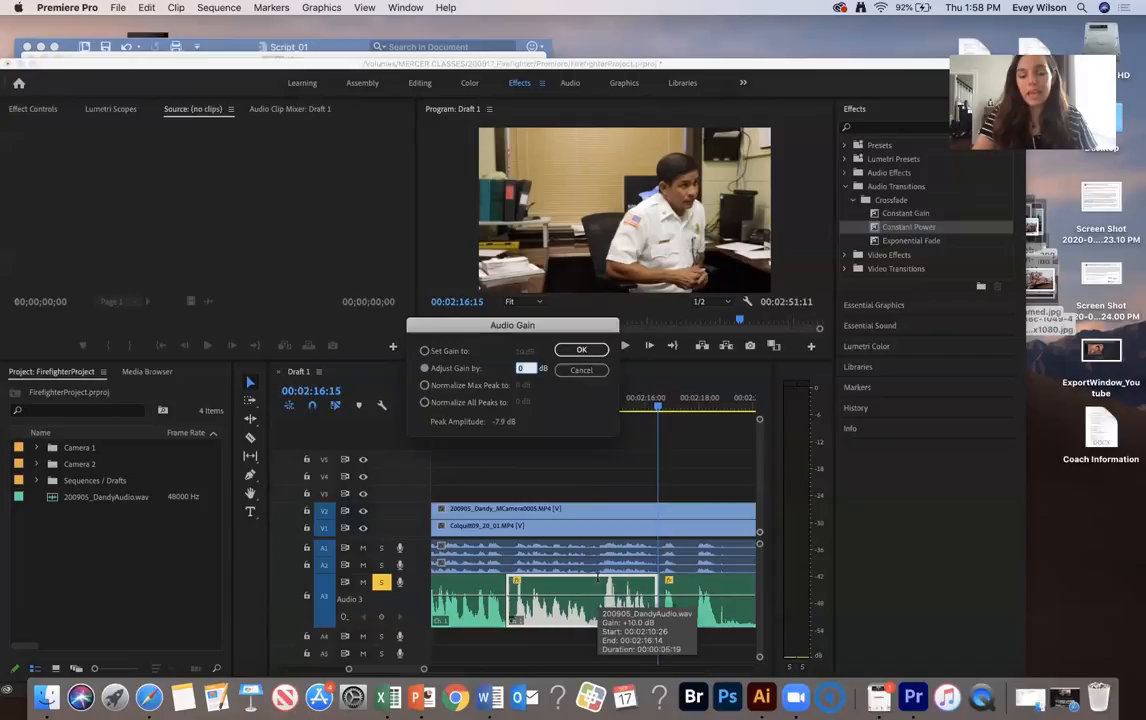
key("Return")
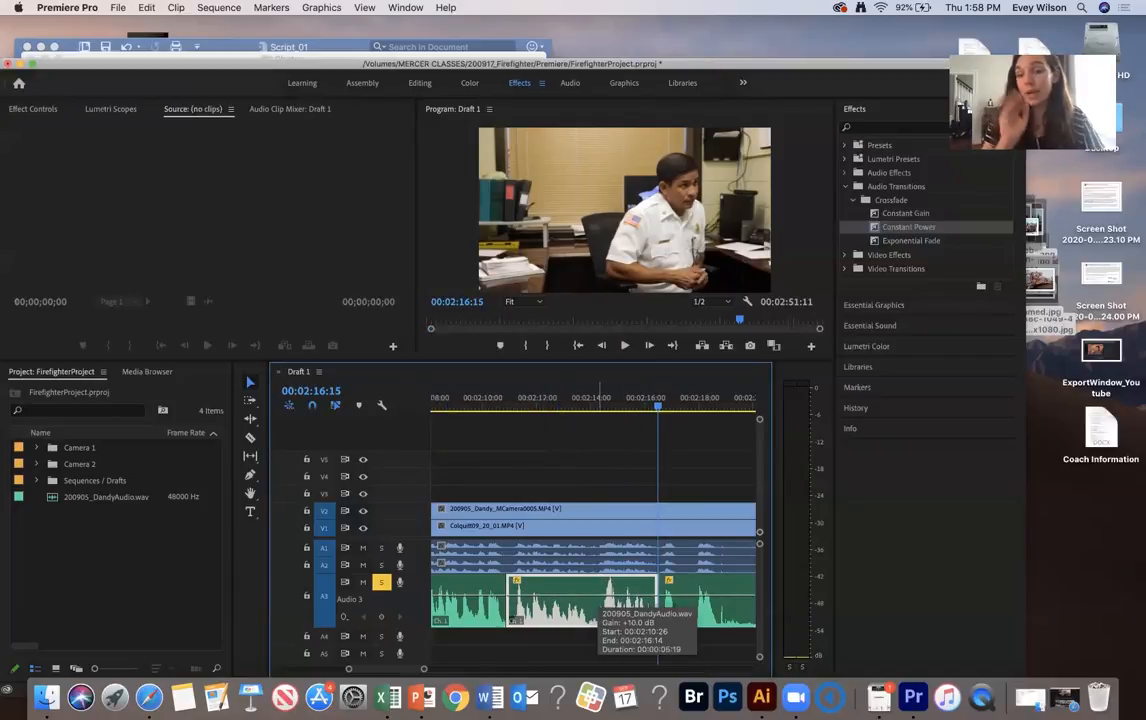
Apply default Constant Power crossfades to the A3 cuts at 00:02:10:26 and 00:02:16:15, and shorten both around their cuts
left_click_drag(685, 645, 504, 612)
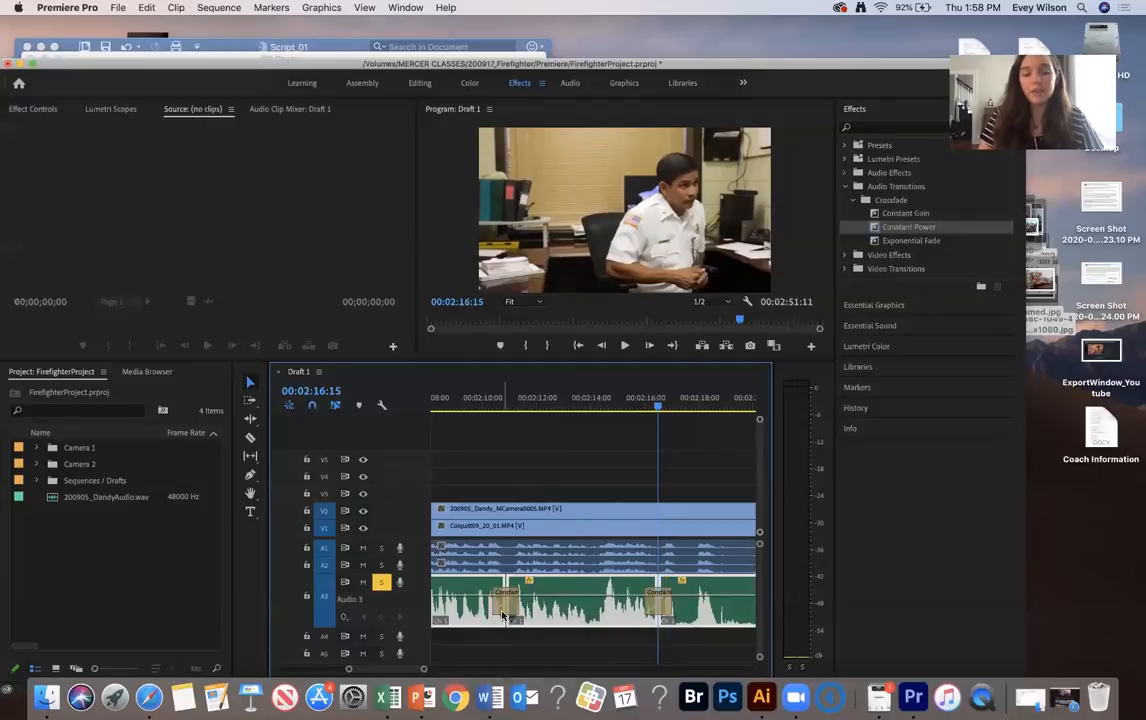
key("super+shift+d")
key("=")
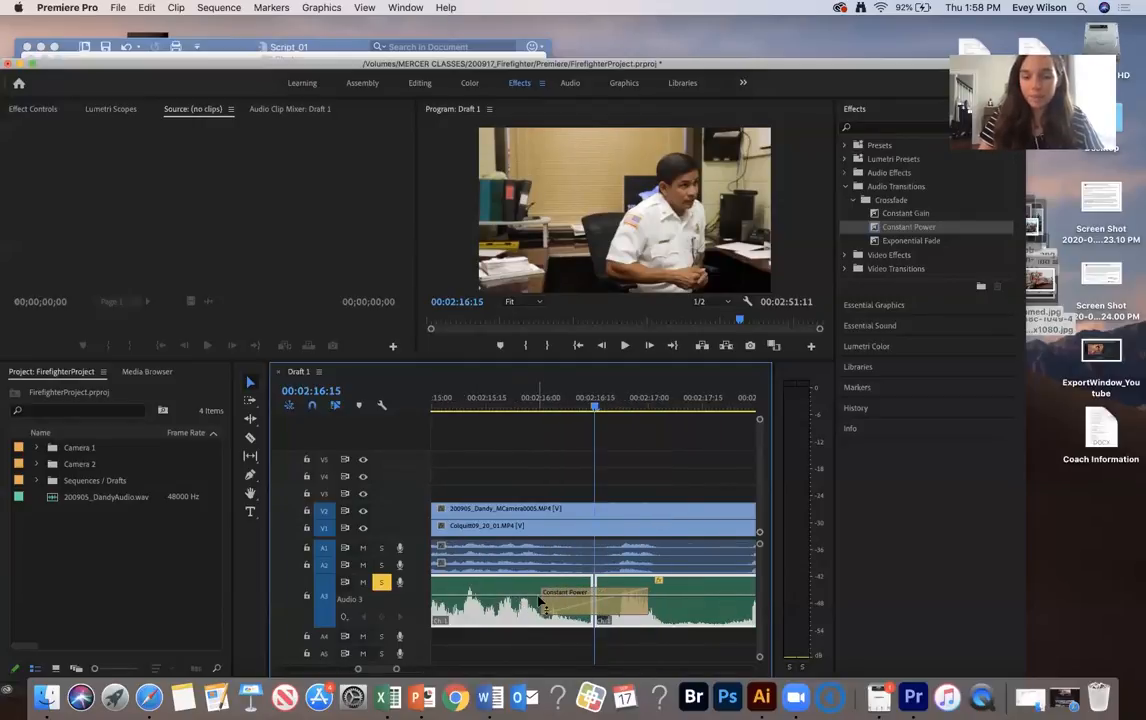
left_click_drag(545, 604, 589, 604)
scroll(538, 607, "left", 3)
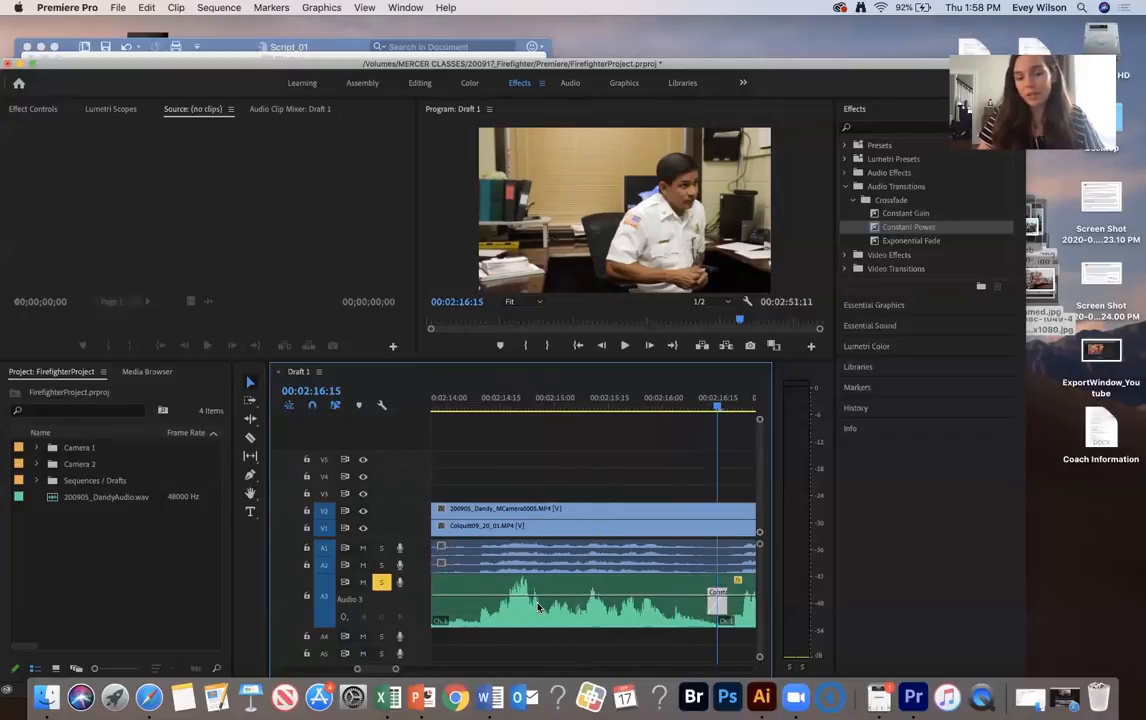
scroll(538, 607, "left", 4)
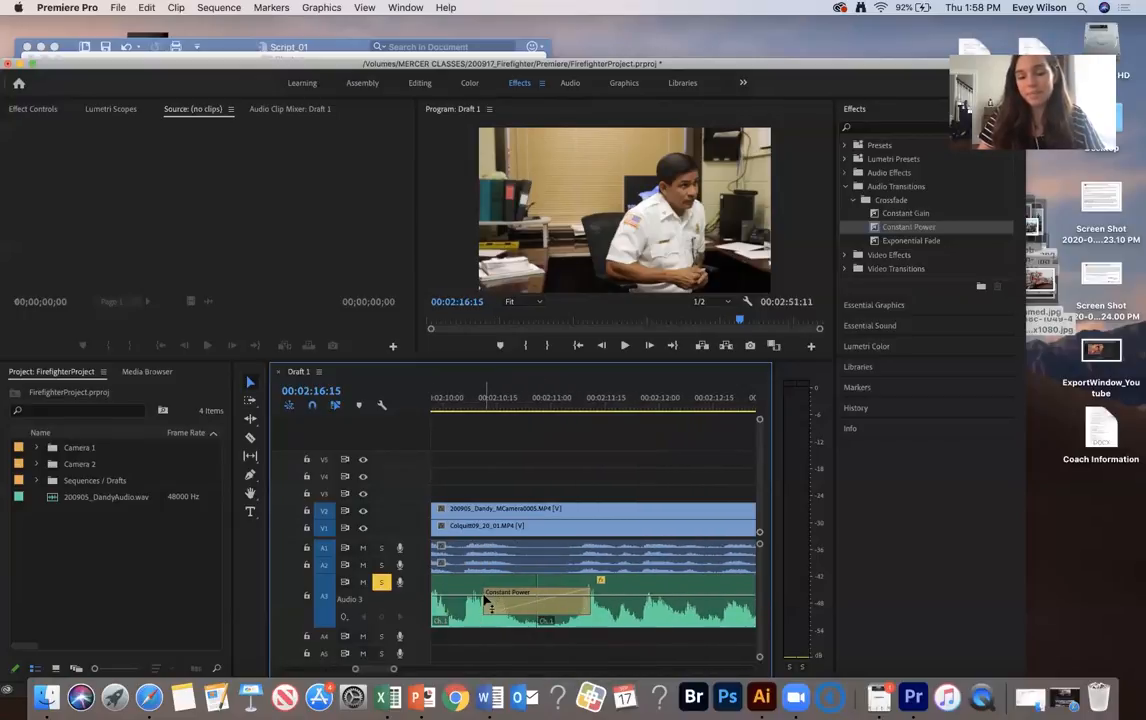
left_click_drag(487, 592, 512, 592)
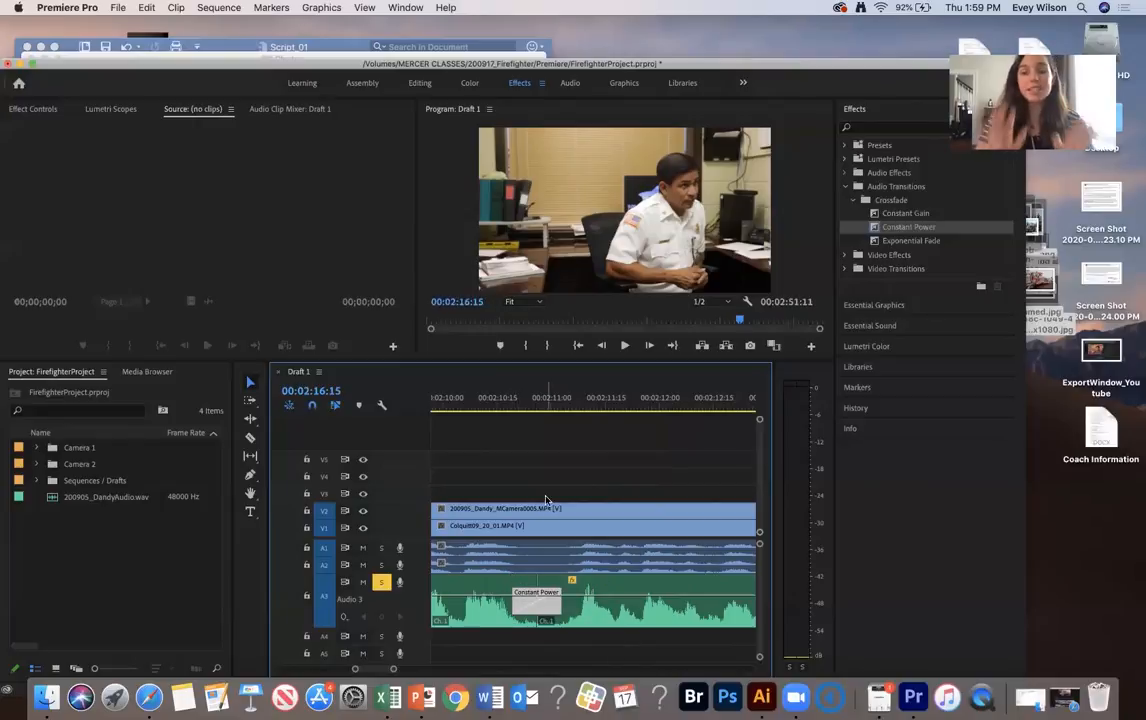